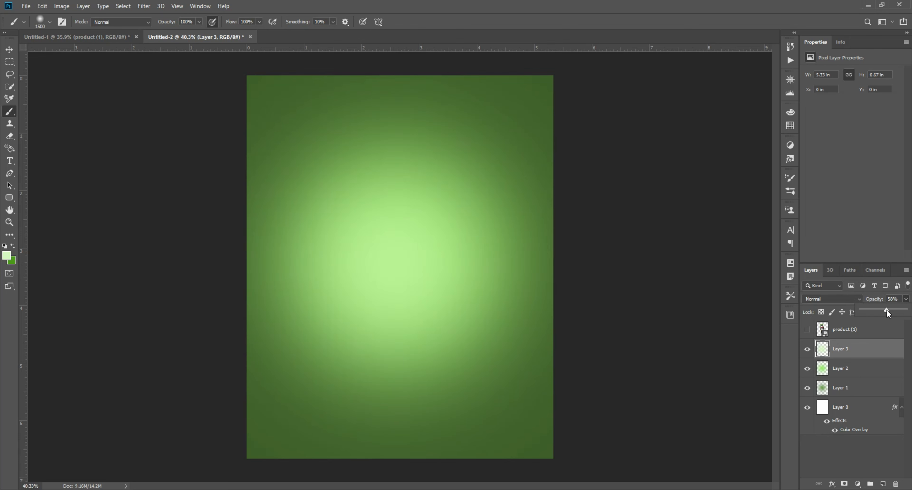
Add a new layer and darken the canvas's left and right edges with linear black-to-transparent gradients.
{"action": "key", "text": "v"}
{"action": "left_click", "coordinate": [708, 276]}
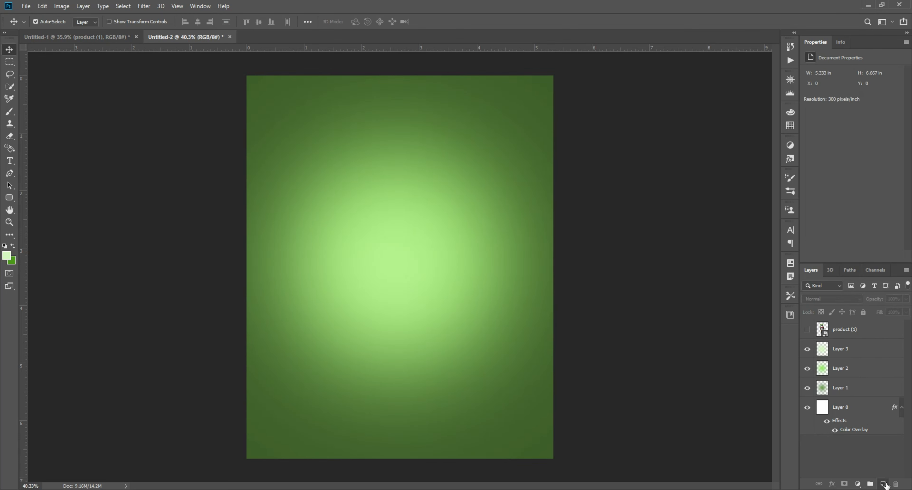
{"action": "left_click", "coordinate": [883, 484]}
{"action": "left_click", "coordinate": [10, 234]}
{"action": "left_click", "coordinate": [46, 457]}
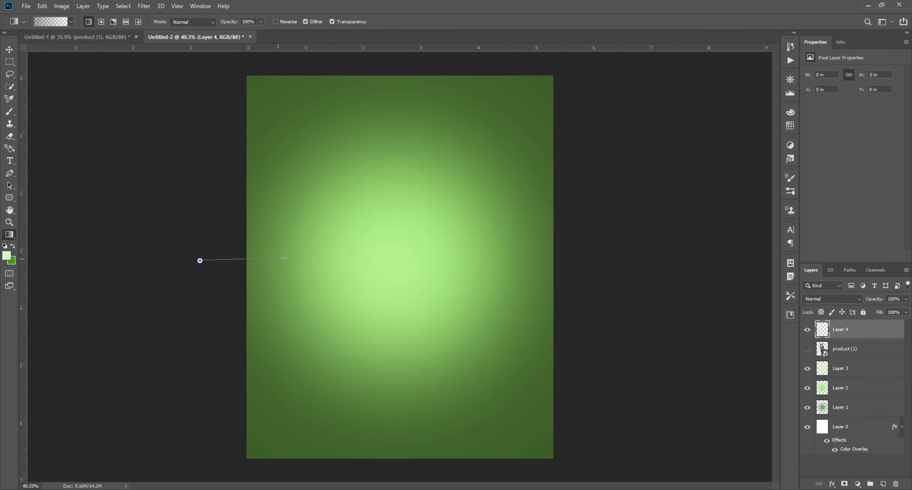
{"action": "left_click_drag", "start_coordinate": [305, 258], "coordinate": [306, 259]}
{"action": "left_click_drag", "start_coordinate": [513, 251], "coordinate": [514, 251]}
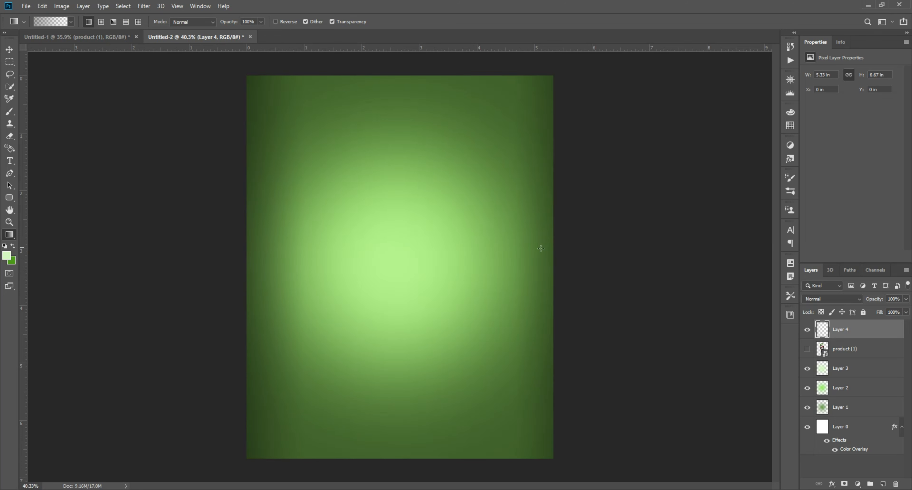
Darken the bottom and top edges of the canvas with gradients and deepen the shading on both sides.
{"action": "left_click_drag", "start_coordinate": [408, 414], "coordinate": [408, 414]}
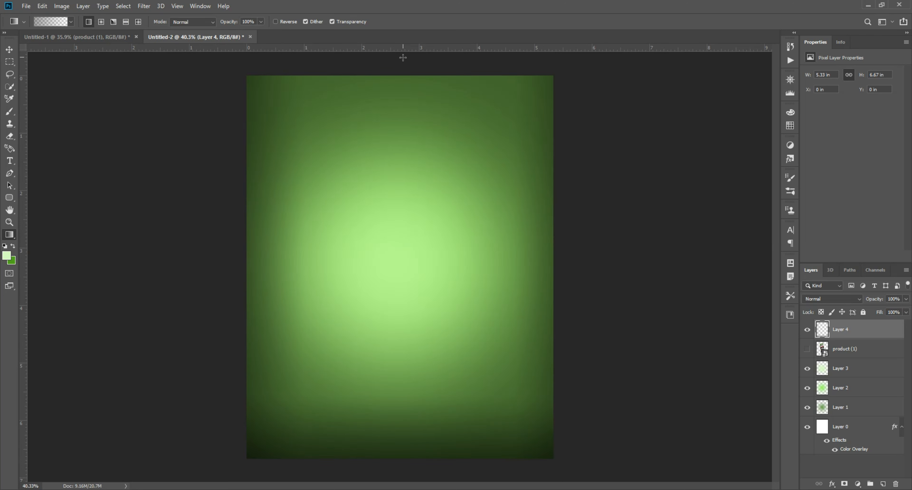
{"action": "left_click_drag", "start_coordinate": [402, 58], "coordinate": [403, 117]}
{"action": "left_click_drag", "start_coordinate": [205, 268], "coordinate": [271, 267]}
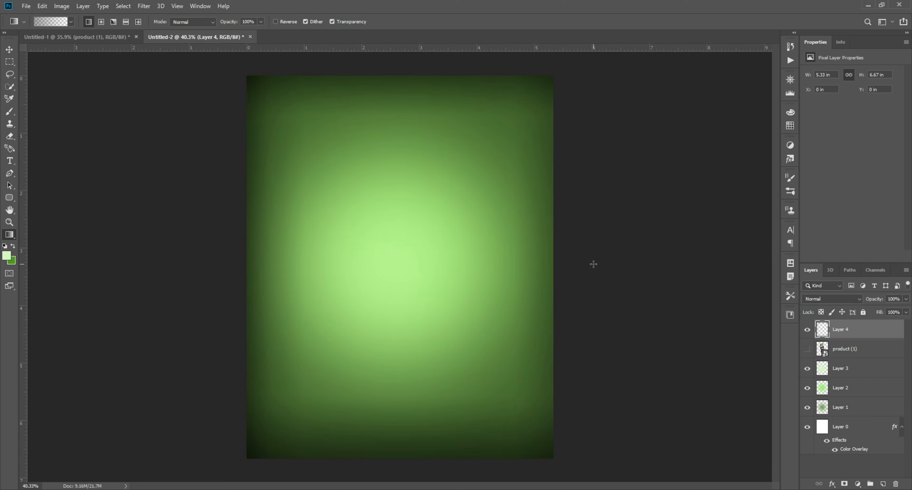
{"action": "left_click_drag", "start_coordinate": [593, 264], "coordinate": [528, 264]}
{"action": "left_click", "coordinate": [9, 49]}
Show the product (1) layer and move it to the top of the layer stack.
{"action": "scroll", "coordinate": [314, 177], "scroll_direction": "down", "scroll_amount": 1}
{"action": "scroll", "coordinate": [314, 177], "scroll_direction": "up", "scroll_amount": 1}
{"action": "left_click_drag", "start_coordinate": [212, 117], "coordinate": [660, 199]}
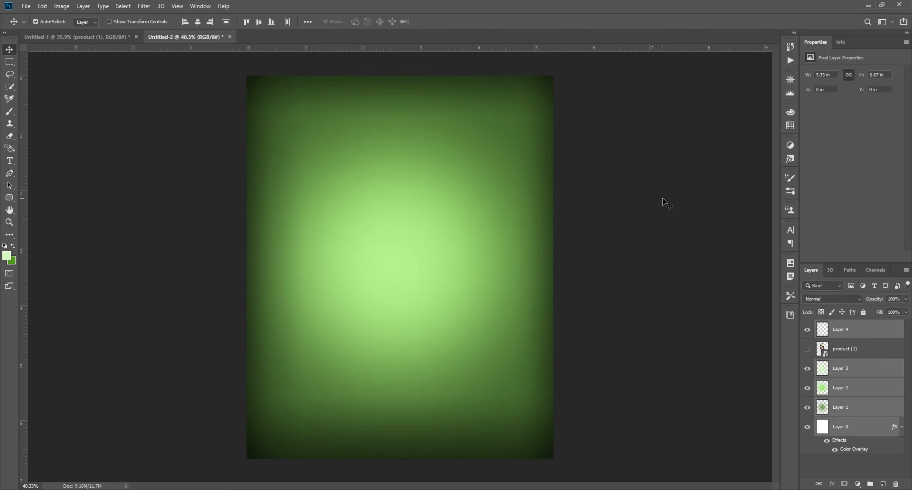
{"action": "left_click", "coordinate": [660, 199]}
{"action": "left_click", "coordinate": [807, 349]}
{"action": "left_click_drag", "start_coordinate": [843, 354], "coordinate": [843, 329]}
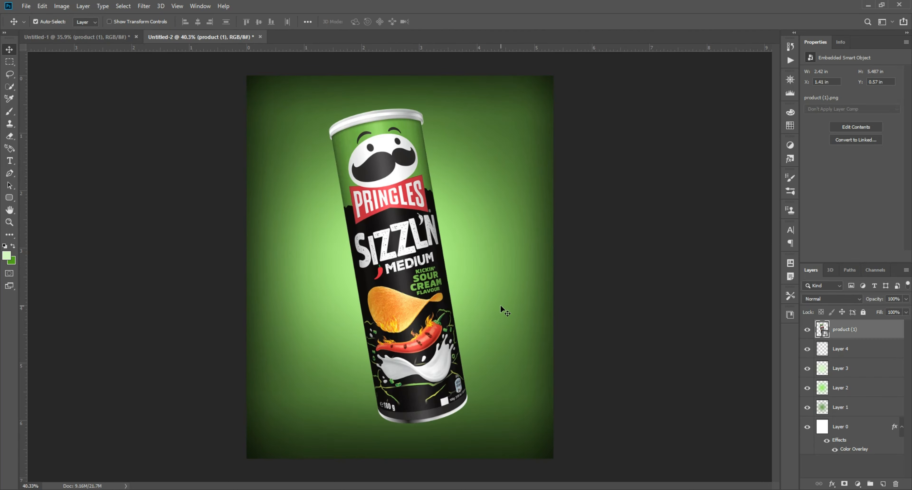
Copy the cream splash from the Untitled-1 document into Untitled-2 and place it over the can.
{"action": "left_click", "coordinate": [101, 37]}
{"action": "left_click_drag", "start_coordinate": [272, 237], "coordinate": [242, 259]}
{"action": "left_click_drag", "start_coordinate": [419, 213], "coordinate": [480, 173]}
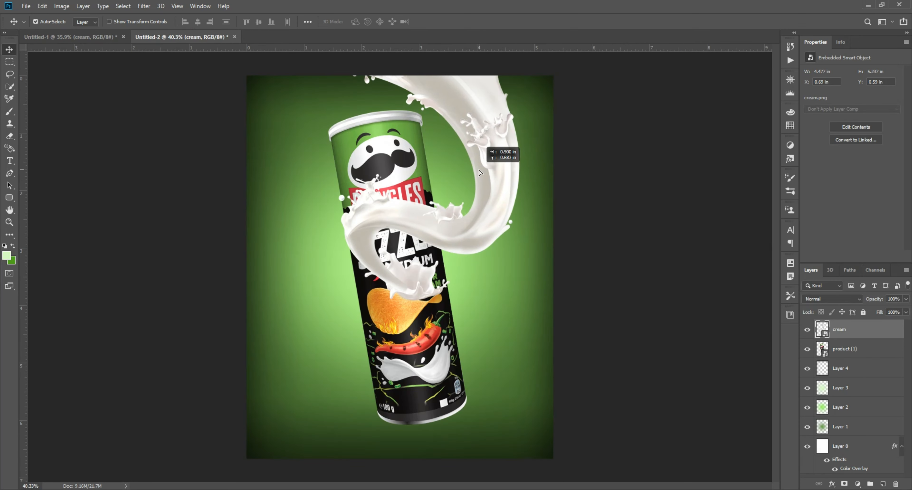
Scale the cream splash up to about 6.39 × 7.48 in and position it so it swirls across the can.
{"action": "key", "text": "ctrl+t"}
{"action": "left_click_drag", "start_coordinate": [597, 224], "coordinate": [691, 224]}
{"action": "left_click_drag", "start_coordinate": [535, 242], "coordinate": [492, 267]}
{"action": "left_click_drag", "start_coordinate": [447, 450], "coordinate": [447, 487]}
{"action": "left_click", "coordinate": [97, 279]}
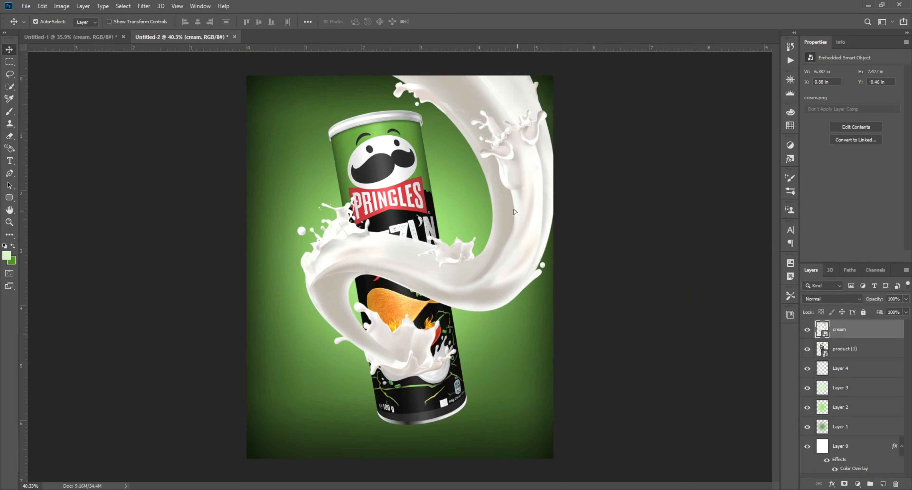
{"action": "mouse_move", "coordinate": [516, 212]}
{"action": "left_mouse_down"}
{"action": "mouse_move", "coordinate": [502, 204]}
{"action": "mouse_move", "coordinate": [443, 211]}
{"action": "mouse_move", "coordinate": [523, 202]}
{"action": "mouse_move", "coordinate": [505, 208]}
{"action": "left_mouse_up"}
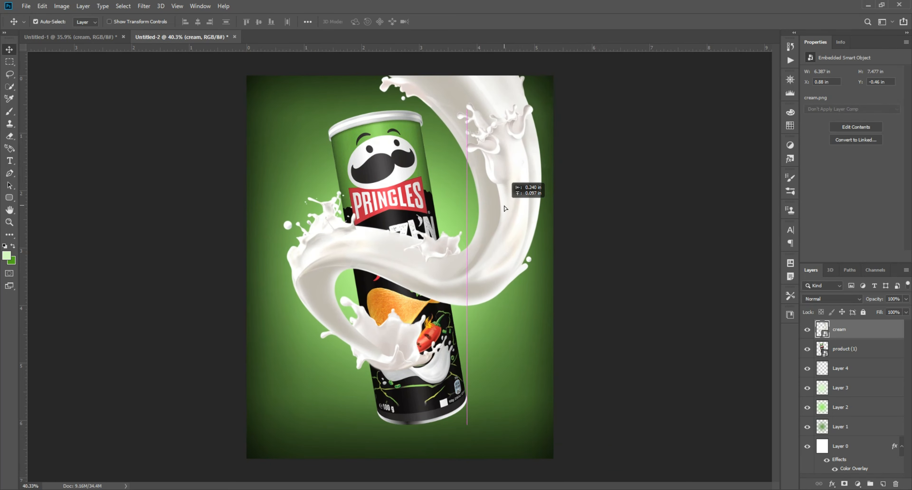
{"action": "left_click", "coordinate": [292, 111]}
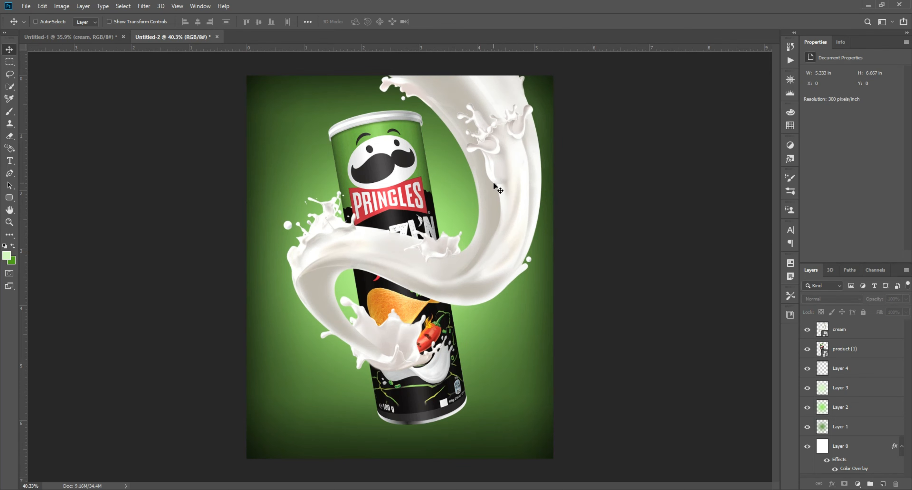
Lower the cream layer's opacity to 50% and add a layer mask to it.
{"action": "left_click", "coordinate": [849, 329]}
{"action": "left_click", "coordinate": [905, 299]}
{"action": "left_click_drag", "start_coordinate": [907, 309], "coordinate": [882, 310]}
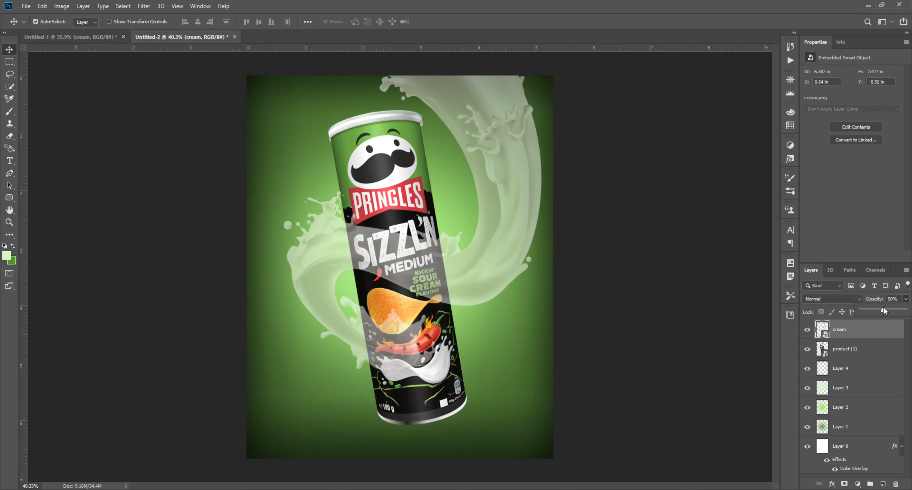
{"action": "left_click", "coordinate": [844, 483]}
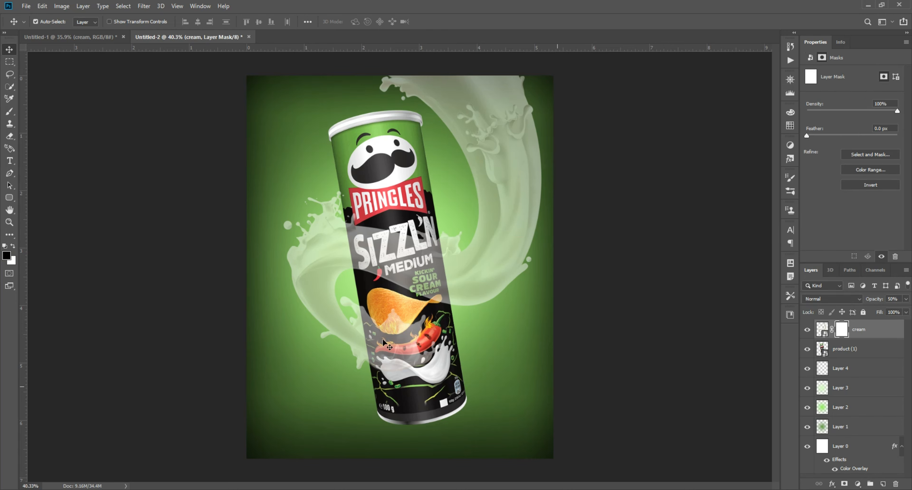
Mask out the cream along the can's right edge beside the lettering with a small black brush.
{"action": "key", "text": "d"}
{"action": "key", "text": "b"}
{"action": "scroll", "coordinate": [451, 268], "scroll_direction": "up", "scroll_amount": 5}
{"action": "key", "text": "bracketleft"}
{"action": "key", "text": "bracketleft"}
{"action": "key", "text": "bracketleft"}
{"action": "key", "text": "bracketleft"}
{"action": "key", "text": "bracketleft"}
{"action": "key", "text": "bracketleft"}
{"action": "key", "text": "bracketleft"}
{"action": "key", "text": "bracketleft"}
{"action": "key", "text": "bracketleft"}
{"action": "key", "text": "bracketleft"}
{"action": "key", "text": "bracketleft"}
{"action": "key", "text": "bracketleft"}
{"action": "key", "text": "bracketleft"}
{"action": "key", "text": "bracketleft"}
{"action": "key", "text": "bracketleft"}
{"action": "key", "text": "bracketleft"}
{"action": "key", "text": "bracketleft"}
{"action": "key", "text": "bracketleft"}
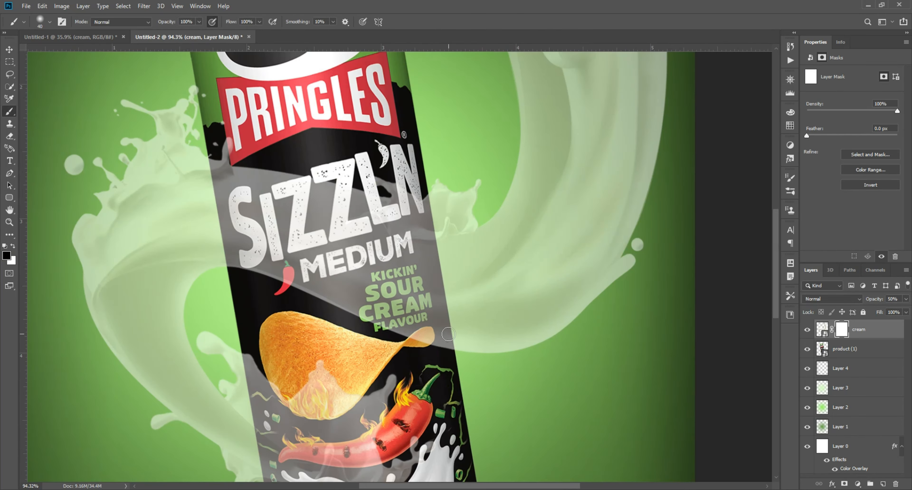
{"action": "scroll", "coordinate": [448, 333], "scroll_direction": "up", "scroll_amount": 2}
{"action": "mouse_move", "coordinate": [423, 393]}
{"action": "left_mouse_down"}
{"action": "mouse_move", "coordinate": [384, 247]}
{"action": "mouse_move", "coordinate": [386, 180]}
{"action": "mouse_move", "coordinate": [423, 379]}
{"action": "mouse_move", "coordinate": [409, 327]}
{"action": "left_mouse_up"}
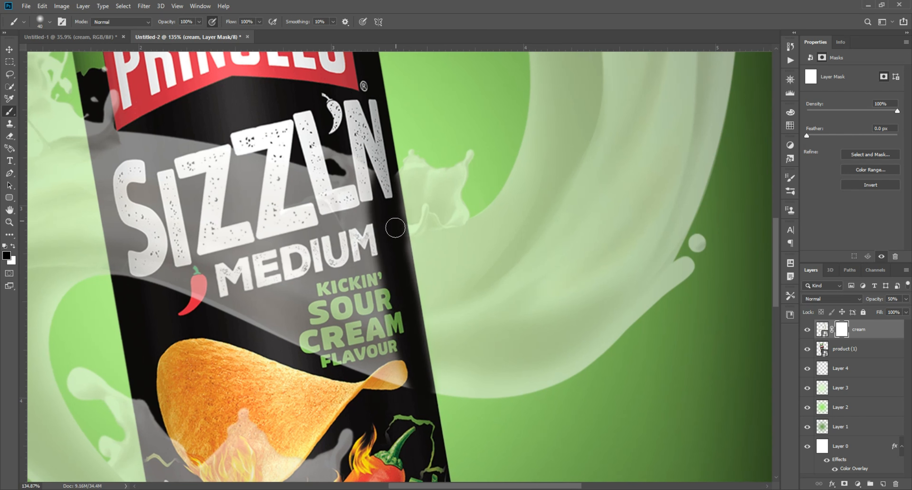
{"action": "mouse_move", "coordinate": [392, 225]}
{"action": "left_mouse_down"}
{"action": "mouse_move", "coordinate": [391, 410]}
{"action": "mouse_move", "coordinate": [413, 424]}
{"action": "left_mouse_up"}
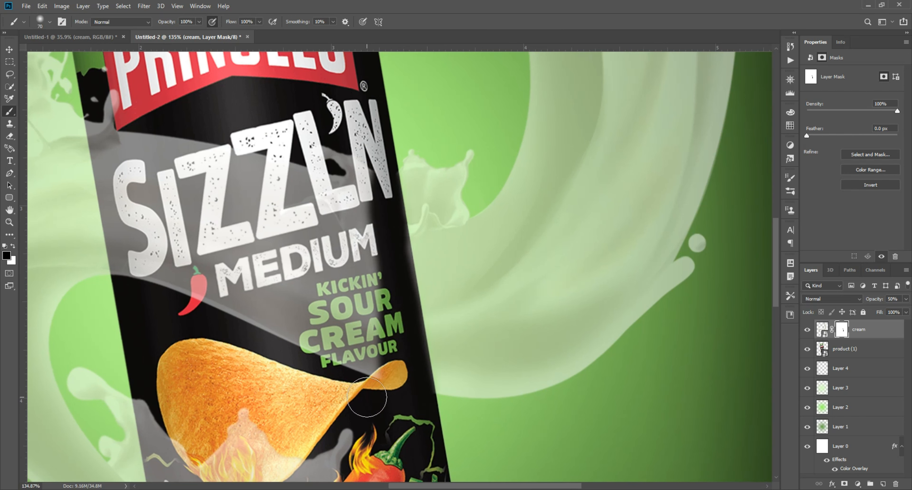
Mask out the cream covering the SIZZL'N MEDIUM lettering on the can with a larger black brush.
{"action": "key", "text": "bracketright"}
{"action": "key", "text": "bracketright"}
{"action": "key", "text": "bracketright"}
{"action": "key", "text": "bracketright"}
{"action": "key", "text": "bracketright"}
{"action": "key", "text": "bracketright"}
{"action": "mouse_move", "coordinate": [347, 342]}
{"action": "left_mouse_down"}
{"action": "mouse_move", "coordinate": [272, 303]}
{"action": "mouse_move", "coordinate": [326, 186]}
{"action": "mouse_move", "coordinate": [253, 232]}
{"action": "mouse_move", "coordinate": [234, 310]}
{"action": "mouse_move", "coordinate": [187, 166]}
{"action": "left_mouse_up"}
Mask out the remaining cream along the can's left edge beside the lettering with a smaller brush of size 50.
{"action": "key", "text": "bracketleft"}
{"action": "key", "text": "bracketleft"}
{"action": "key", "text": "bracketleft"}
{"action": "key", "text": "bracketleft"}
{"action": "key", "text": "bracketleft"}
{"action": "mouse_move", "coordinate": [167, 142]}
{"action": "left_mouse_down"}
{"action": "mouse_move", "coordinate": [146, 315]}
{"action": "mouse_move", "coordinate": [128, 100]}
{"action": "mouse_move", "coordinate": [107, 152]}
{"action": "mouse_move", "coordinate": [107, 124]}
{"action": "left_mouse_up"}
{"action": "key", "text": "bracketleft"}
{"action": "key", "text": "bracketleft"}
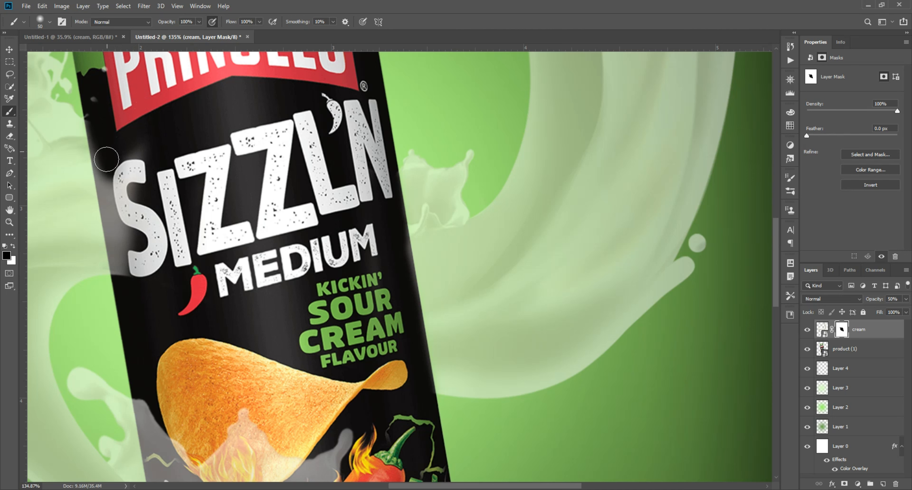
{"action": "left_click_drag", "start_coordinate": [106, 160], "coordinate": [141, 302]}
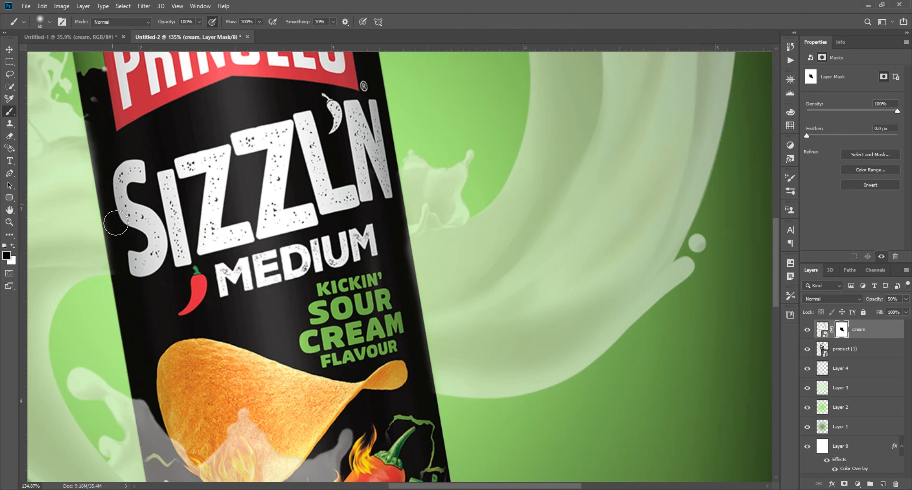
{"action": "scroll", "coordinate": [126, 194], "scroll_direction": "down", "scroll_amount": 5}
{"action": "scroll", "coordinate": [112, 262], "scroll_direction": "up", "scroll_amount": 8}
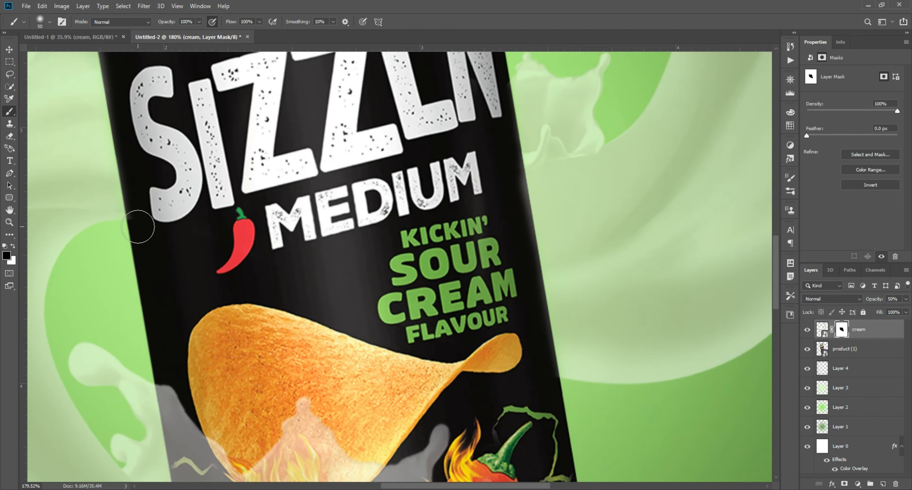
Set the cream layer's opacity back to 100% and deselect the layer.
{"action": "scroll", "coordinate": [223, 243], "scroll_direction": "down", "scroll_amount": 6}
{"action": "key", "text": "v"}
{"action": "scroll", "coordinate": [290, 233], "scroll_direction": "up", "scroll_amount": 4}
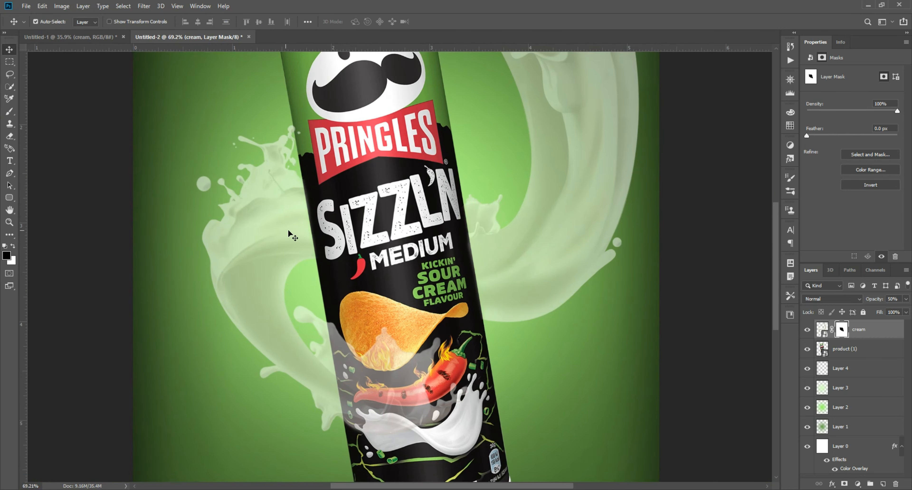
{"action": "left_click_drag", "start_coordinate": [904, 300], "coordinate": [906, 310]}
{"action": "key", "text": "ctrl+2"}
{"action": "scroll", "coordinate": [35, 74], "scroll_direction": "down", "scroll_amount": 4}
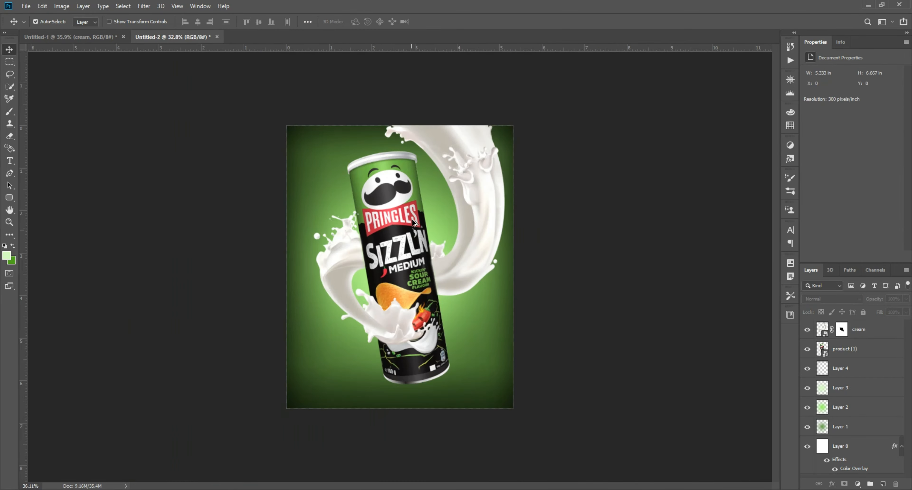
{"action": "scroll", "coordinate": [543, 219], "scroll_direction": "up", "scroll_amount": 4}
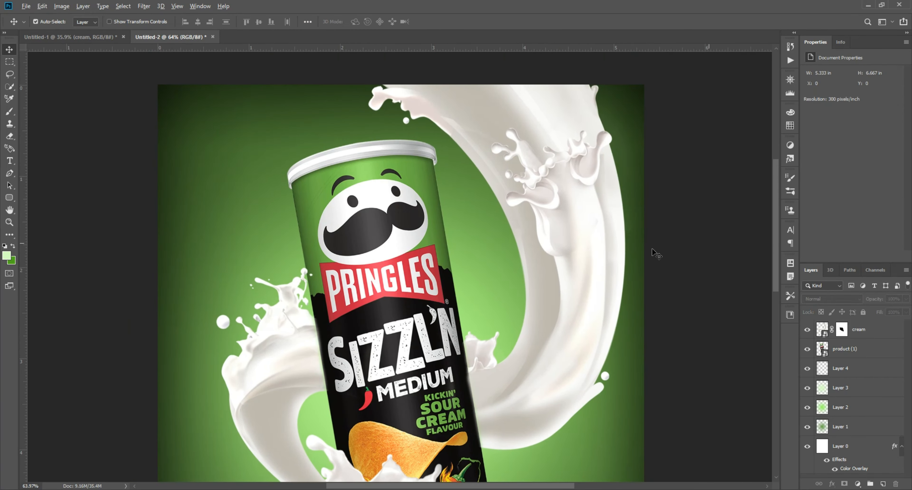
Paint white on the cream mask to fill the green gap along the can's left edge with a small brush.
{"action": "scroll", "coordinate": [279, 407], "scroll_direction": "up", "scroll_amount": 5}
{"action": "key", "text": "ctrl+backslash"}
{"action": "scroll", "coordinate": [372, 244], "scroll_direction": "up", "scroll_amount": 1}
{"action": "key", "text": "b"}
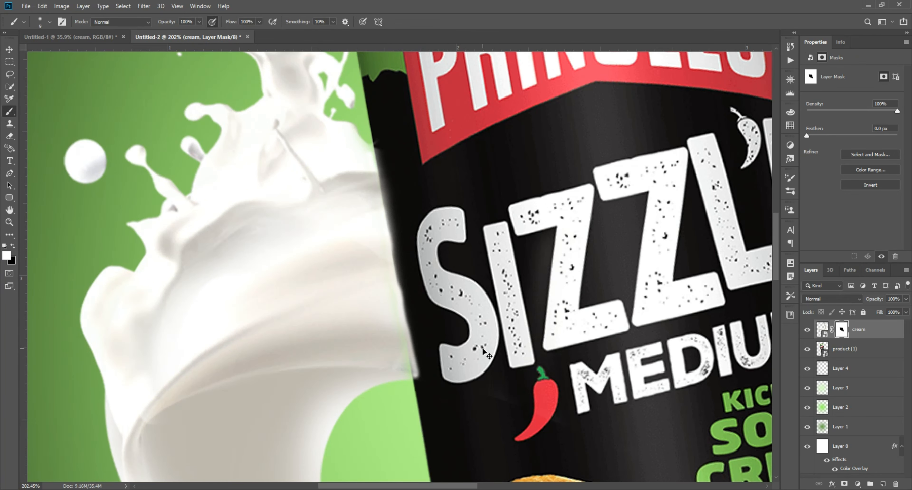
{"action": "scroll", "coordinate": [415, 377], "scroll_direction": "up", "scroll_amount": 2}
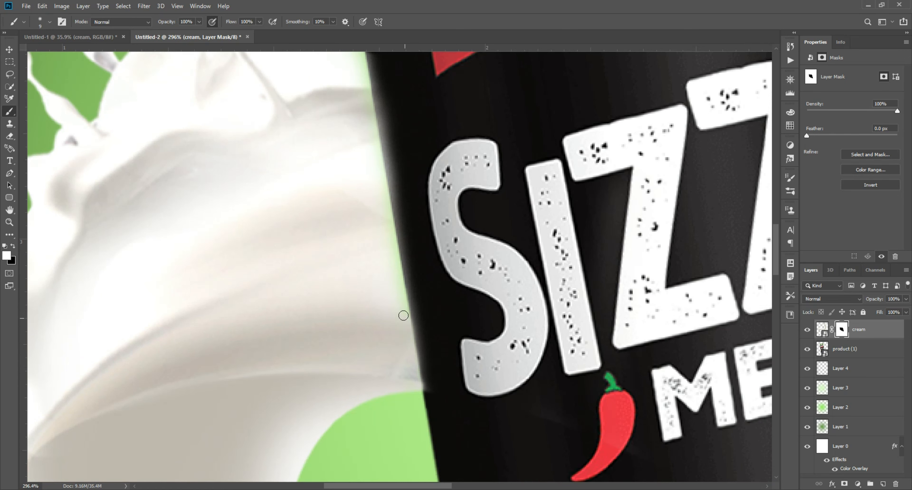
{"action": "scroll", "coordinate": [374, 167], "scroll_direction": "up", "scroll_amount": 3}
{"action": "scroll", "coordinate": [379, 153], "scroll_direction": "up", "scroll_amount": 1}
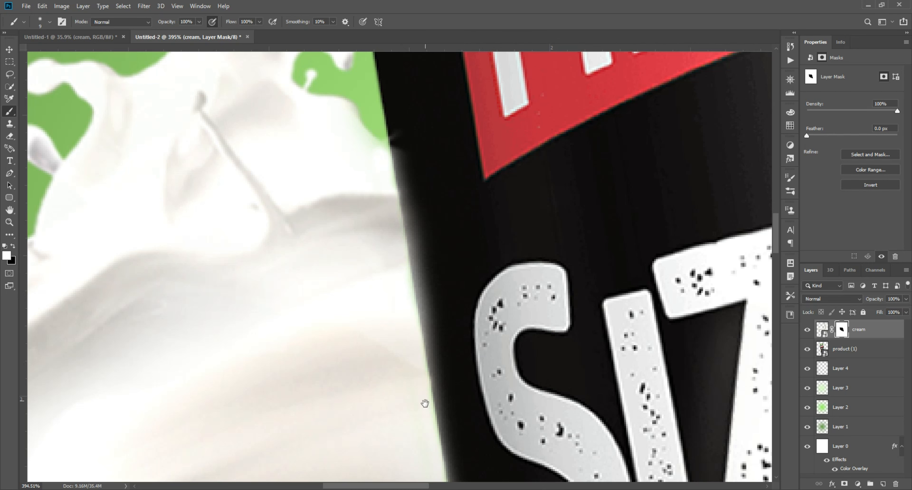
Paint black on the cream mask to remove the white haze spilling over the can's left edge.
{"action": "left_click_drag", "start_coordinate": [424, 389], "coordinate": [389, 191]}
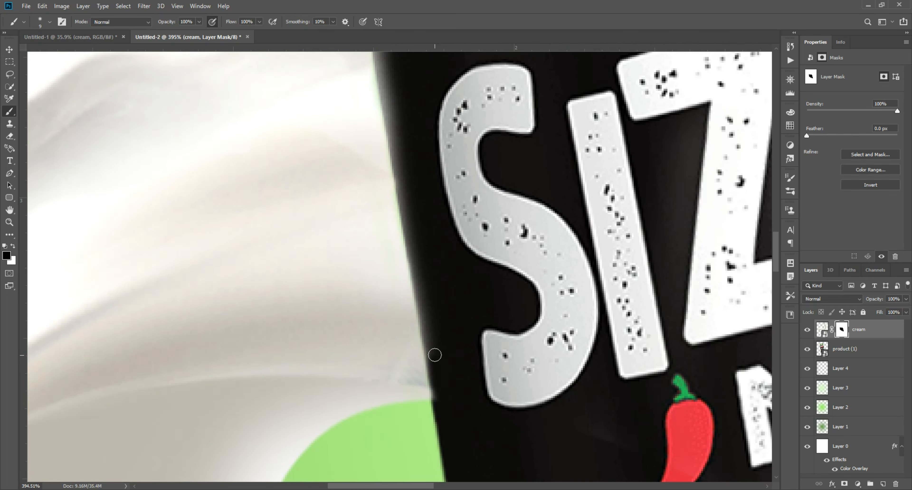
{"action": "left_click_drag", "start_coordinate": [427, 280], "coordinate": [444, 376]}
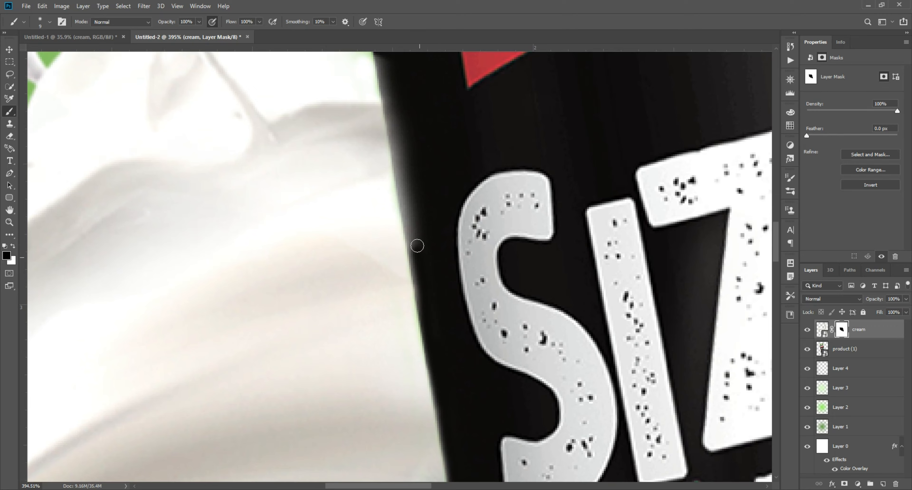
{"action": "scroll", "coordinate": [393, 124], "scroll_direction": "down", "scroll_amount": 3}
{"action": "scroll", "coordinate": [416, 205], "scroll_direction": "down", "scroll_amount": 5}
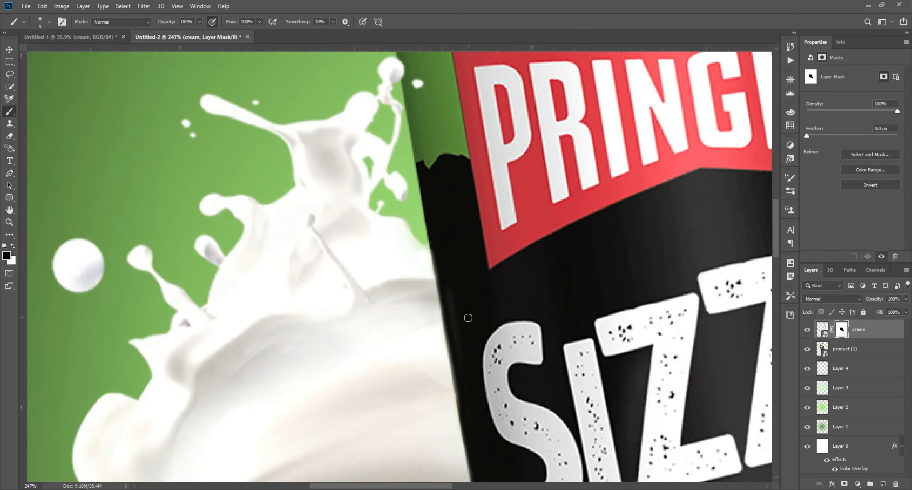
Paint black on the cream mask to clean the white haze off the can's right edge.
{"action": "scroll", "coordinate": [467, 369], "scroll_direction": "up", "scroll_amount": 5}
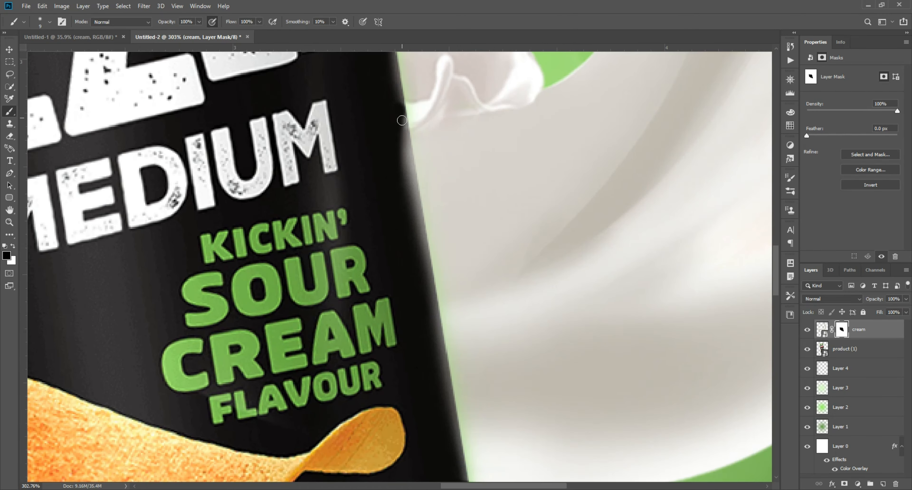
{"action": "scroll", "coordinate": [403, 178], "scroll_direction": "up", "scroll_amount": 3}
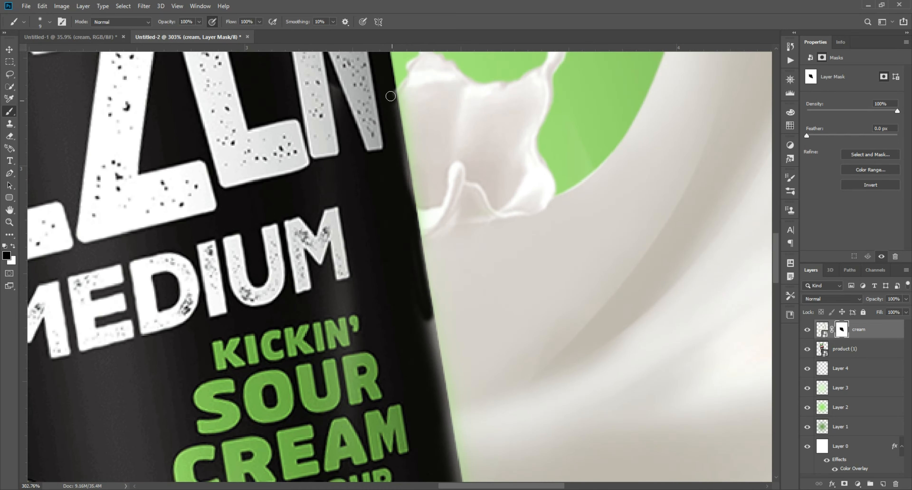
{"action": "scroll", "coordinate": [429, 314], "scroll_direction": "down", "scroll_amount": 5}
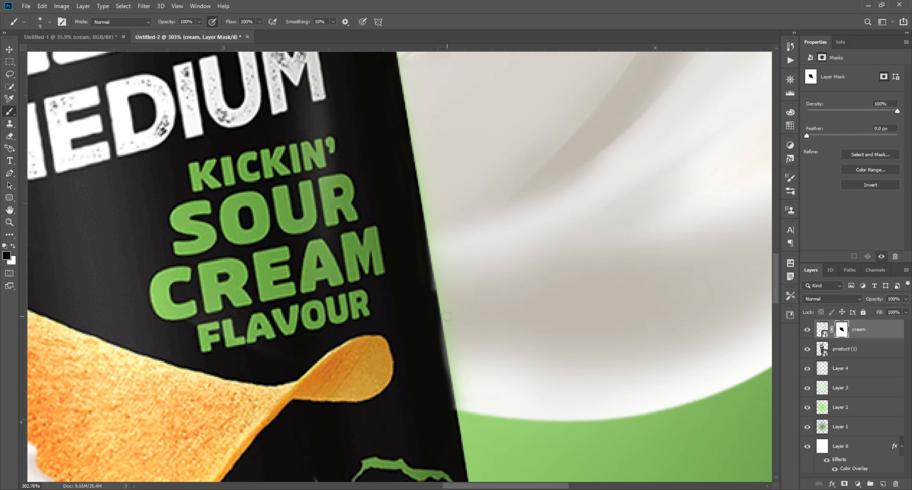
Paint white on the cream mask to fill the green gap along the can's right edge.
{"action": "key", "text": "x"}
{"action": "scroll", "coordinate": [445, 405], "scroll_direction": "up", "scroll_amount": 2}
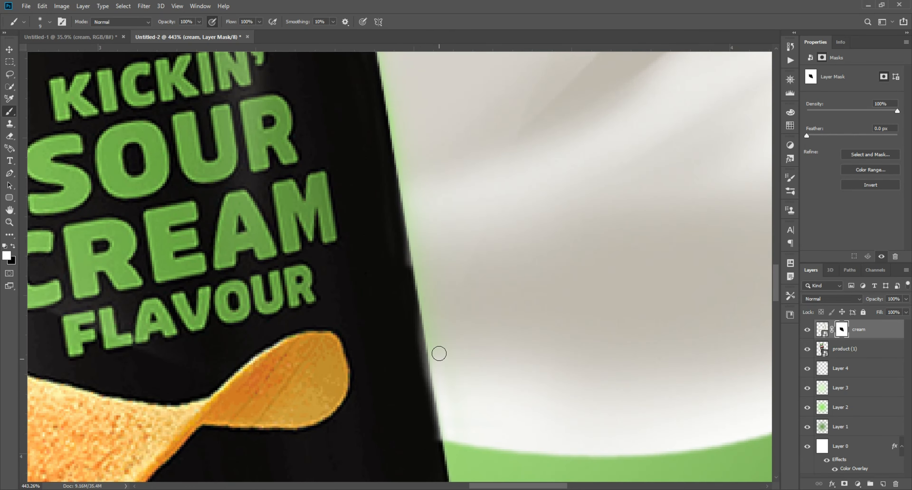
{"action": "left_click_drag", "start_coordinate": [425, 207], "coordinate": [441, 306]}
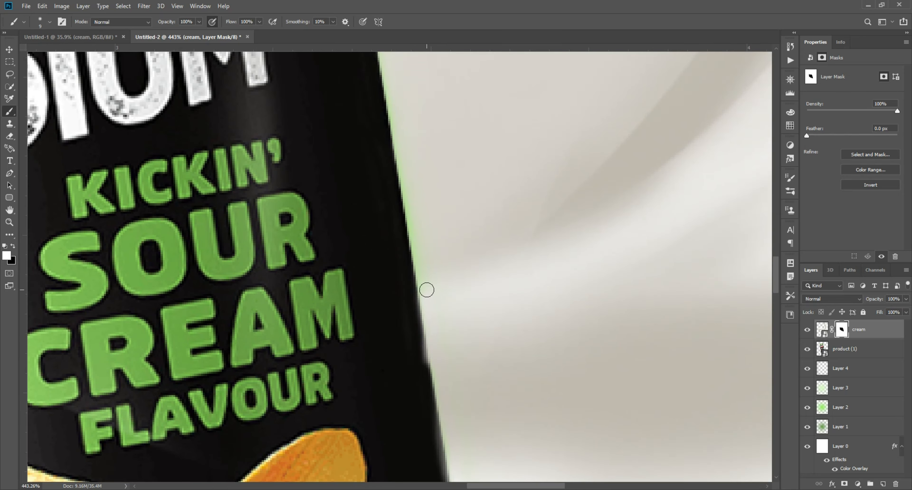
{"action": "left_click_drag", "start_coordinate": [415, 229], "coordinate": [410, 200]}
{"action": "scroll", "coordinate": [446, 248], "scroll_direction": "down", "scroll_amount": 6}
{"action": "scroll", "coordinate": [432, 244], "scroll_direction": "up", "scroll_amount": 6}
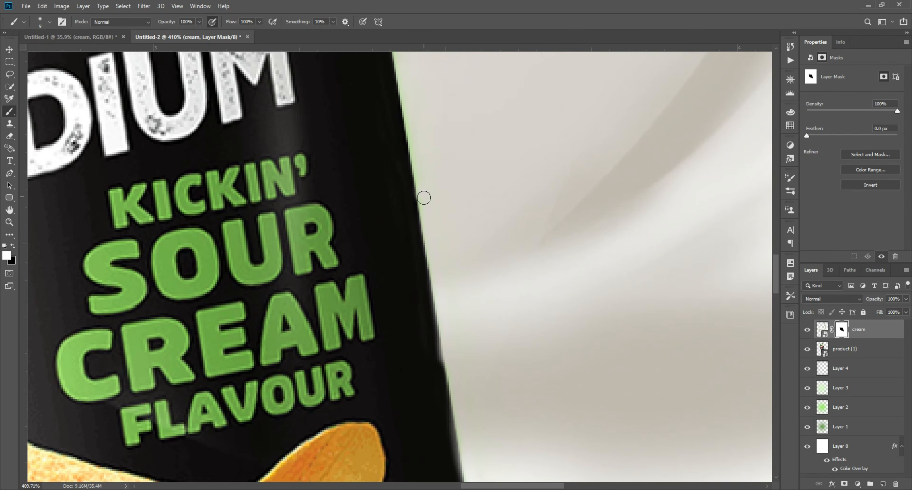
{"action": "scroll", "coordinate": [456, 374], "scroll_direction": "up", "scroll_amount": 3}
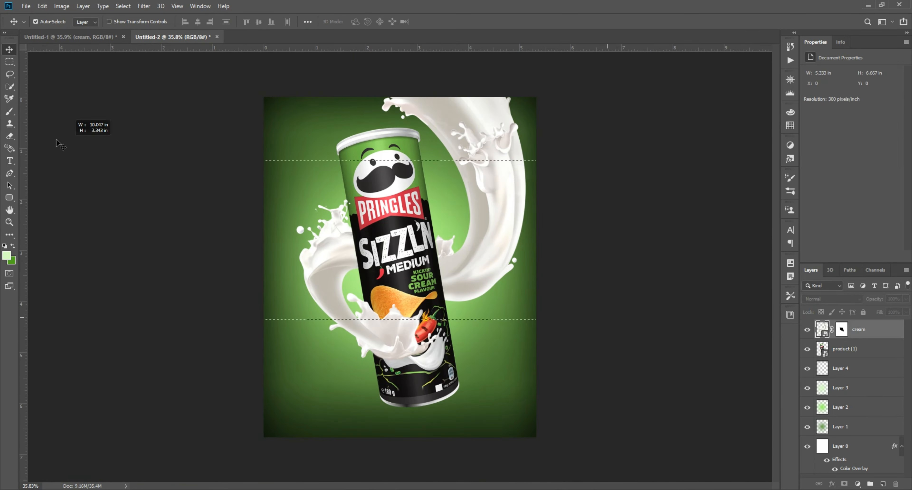
Add a new layer clipped to the cream layer and set the brush colour to black.
{"action": "left_click_drag", "start_coordinate": [56, 140], "coordinate": [54, 139]}
{"action": "scroll", "coordinate": [419, 274], "scroll_direction": "up", "scroll_amount": 1}
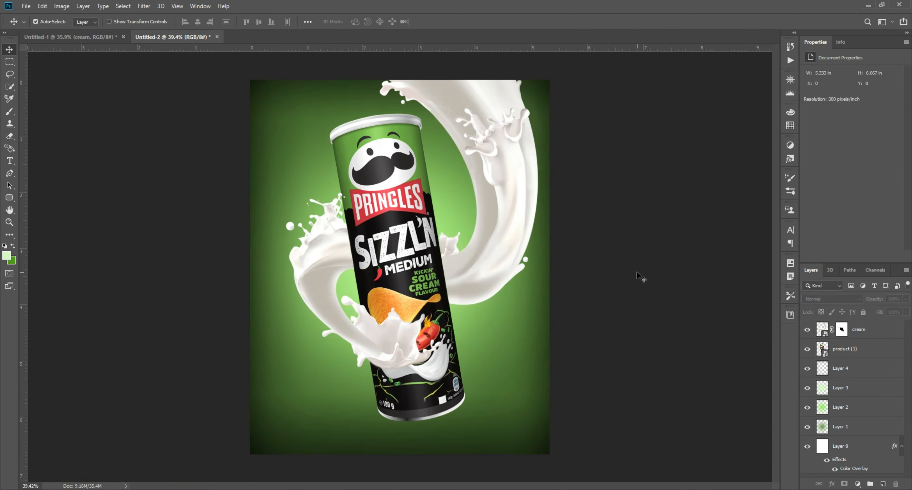
{"action": "left_click", "coordinate": [873, 329]}
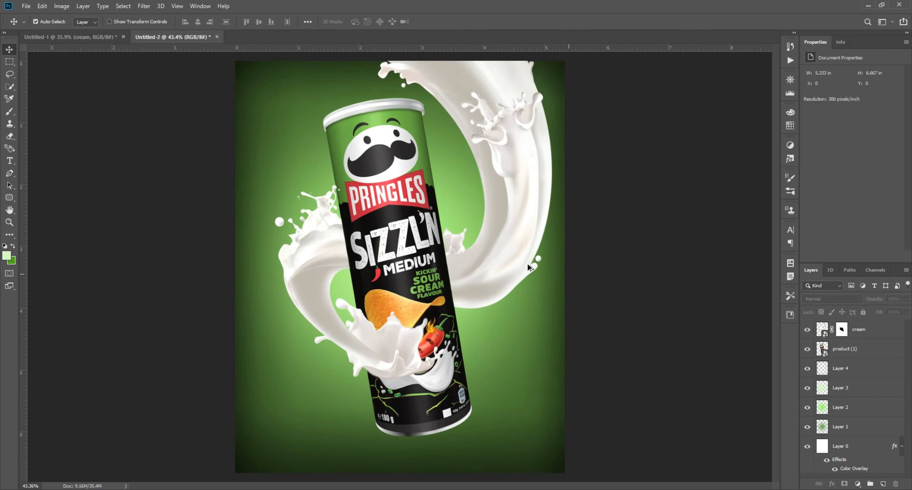
{"action": "scroll", "coordinate": [473, 275], "scroll_direction": "up", "scroll_amount": 5}
{"action": "left_click", "coordinate": [883, 483]}
{"action": "left_click", "coordinate": [8, 111]}
{"action": "left_click", "coordinate": [7, 256]}
{"action": "left_click_drag", "start_coordinate": [159, 338], "coordinate": [156, 400]}
{"action": "key", "text": "Return"}
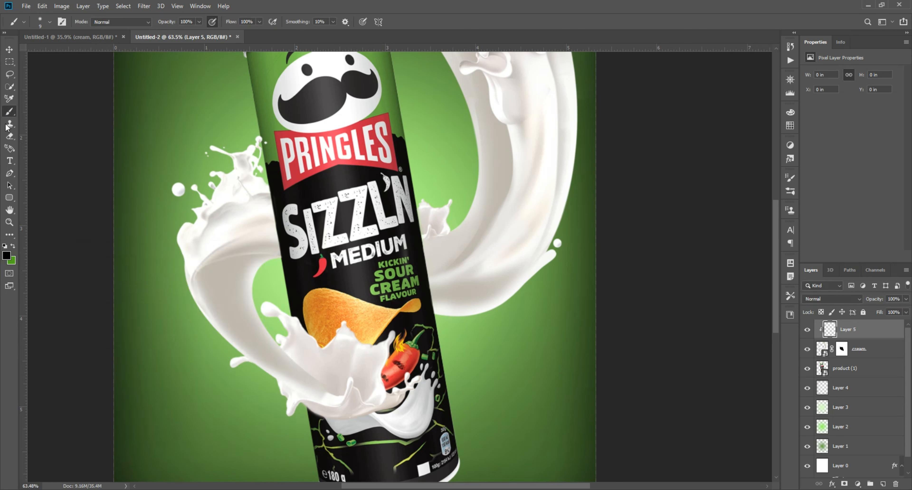
Paint a soft black shadow on the cream where it meets both sides of the can, using a 300 px brush.
{"action": "key", "text": "bracketright"}
{"action": "left_click_drag", "start_coordinate": [307, 220], "coordinate": [313, 240]}
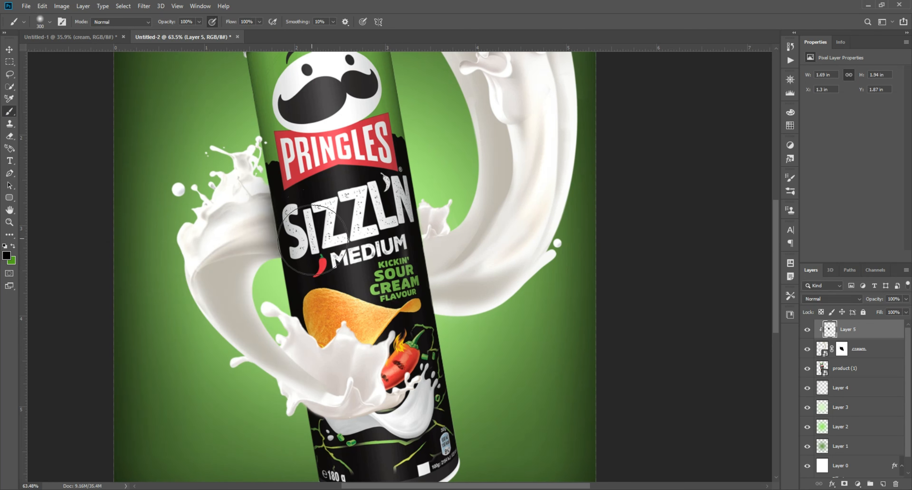
{"action": "mouse_move", "coordinate": [310, 186]}
{"action": "left_mouse_down"}
{"action": "mouse_move", "coordinate": [414, 241]}
{"action": "mouse_move", "coordinate": [385, 286]}
{"action": "mouse_move", "coordinate": [403, 302]}
{"action": "mouse_move", "coordinate": [389, 227]}
{"action": "left_mouse_up"}
{"action": "key", "text": "bracketright"}
{"action": "key", "text": "bracketright"}
{"action": "scroll", "coordinate": [425, 275], "scroll_direction": "up", "scroll_amount": 2}
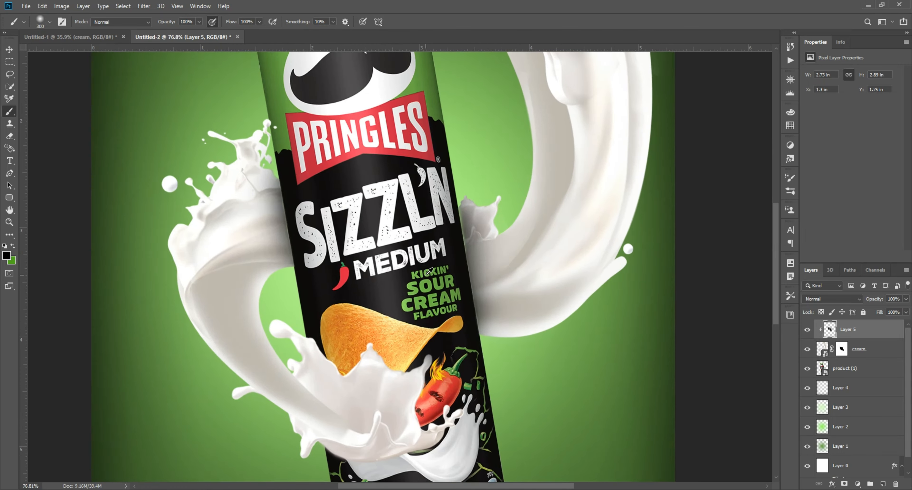
Deepen the shadow on the cream beside the can with a 500 px brush.
{"action": "scroll", "coordinate": [427, 273], "scroll_direction": "down", "scroll_amount": 2}
{"action": "scroll", "coordinate": [416, 270], "scroll_direction": "up", "scroll_amount": 1}
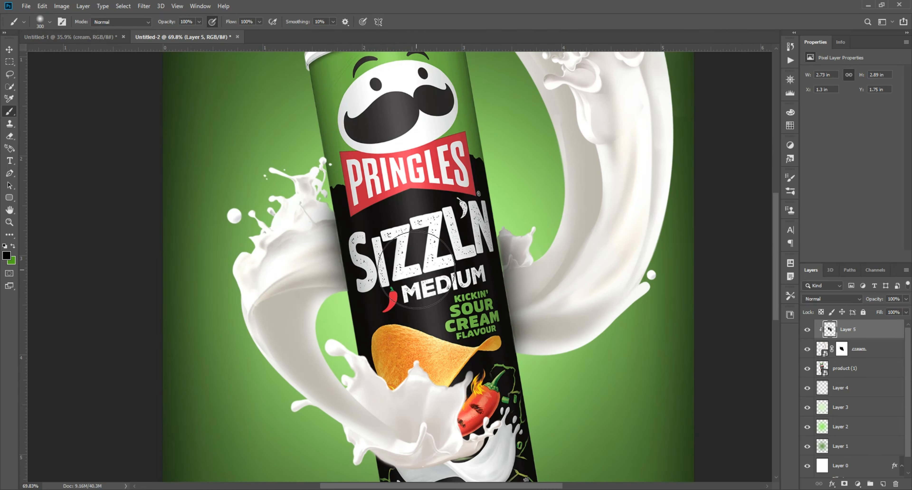
{"action": "left_click", "coordinate": [388, 241]}
{"action": "left_click", "coordinate": [384, 238]}
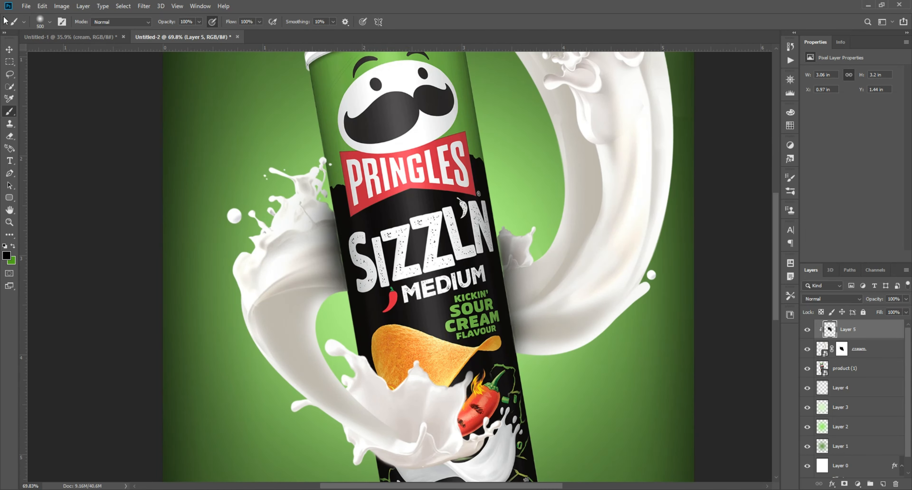
{"action": "key", "text": "v"}
{"action": "scroll", "coordinate": [350, 233], "scroll_direction": "down", "scroll_amount": 5}
{"action": "scroll", "coordinate": [349, 233], "scroll_direction": "down", "scroll_amount": 1}
{"action": "left_click", "coordinate": [662, 340]}
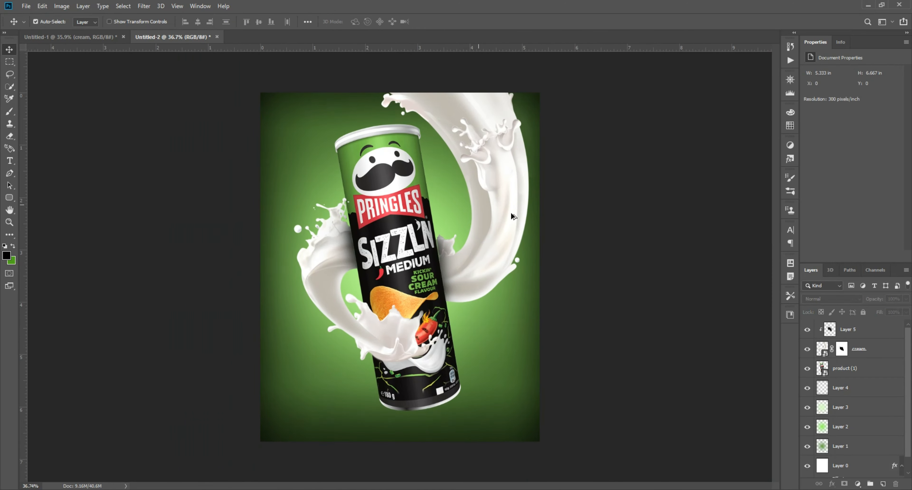
Bring the red chili pepper image from Untitled-1 into the ad, select its subject and mask out the white background.
{"action": "left_click", "coordinate": [70, 37]}
{"action": "left_click_drag", "start_coordinate": [486, 340], "coordinate": [311, 238]}
{"action": "left_click", "coordinate": [123, 5]}
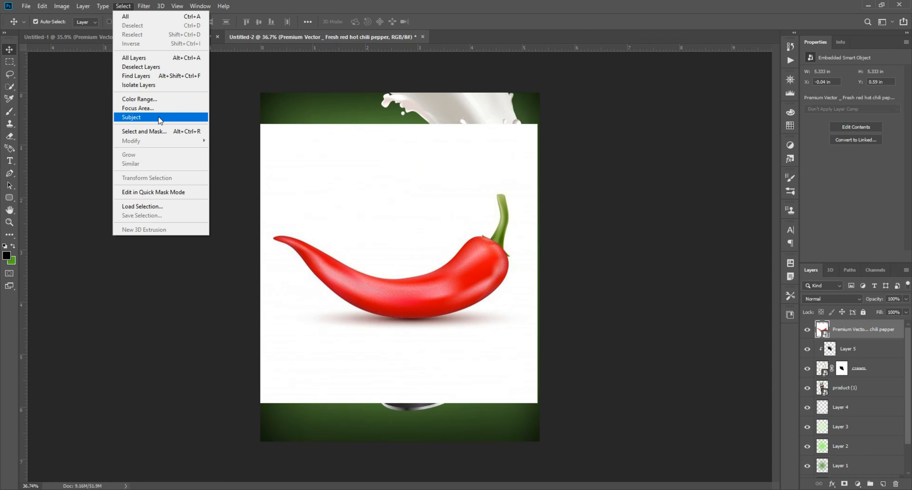
{"action": "left_click", "coordinate": [155, 118]}
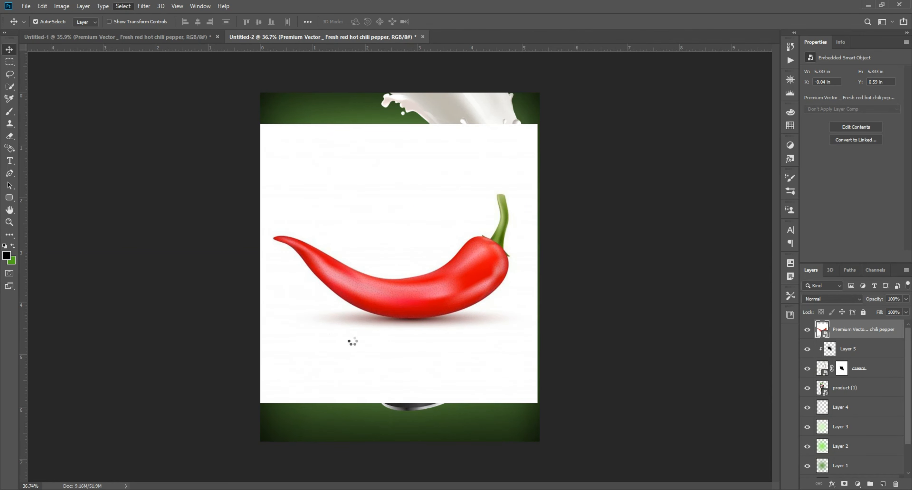
{"action": "left_click", "coordinate": [844, 483]}
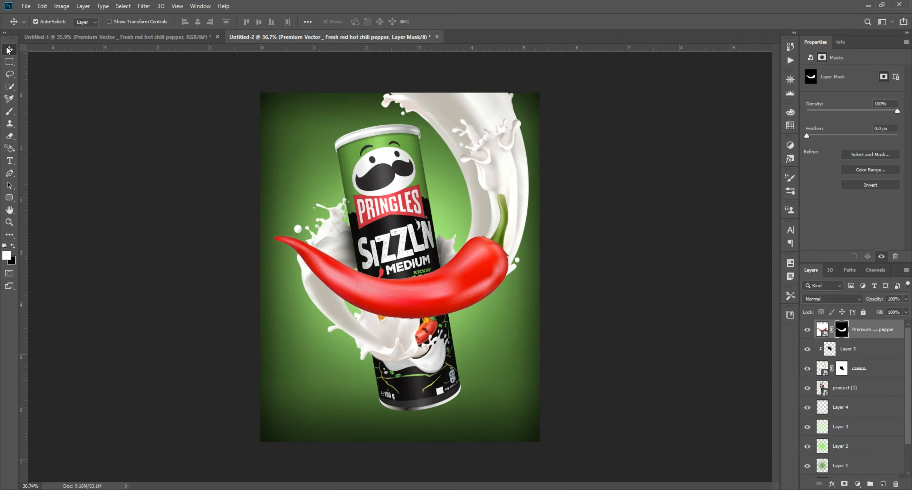
Rotate the chili pepper by -46.6°, scale it to 48.89% and move it beside the can's lower right side.
{"action": "left_click_drag", "start_coordinate": [450, 284], "coordinate": [479, 335]}
{"action": "key", "text": "ctrl+t"}
{"action": "left_click_drag", "start_coordinate": [575, 271], "coordinate": [504, 168]}
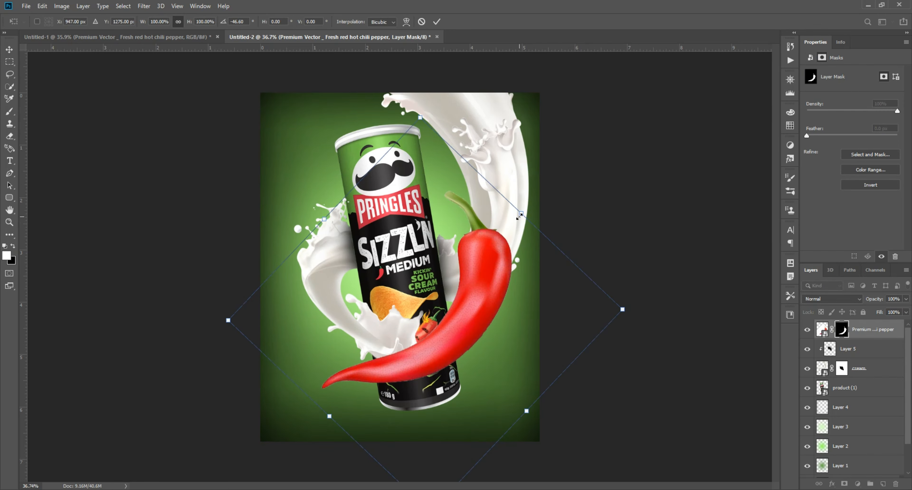
{"action": "left_click_drag", "start_coordinate": [521, 214], "coordinate": [424, 318]}
{"action": "left_click_drag", "start_coordinate": [407, 355], "coordinate": [527, 348]}
Shrink the chili pepper further and place it under the cream splash, with its tip near the can's lower right edge.
{"action": "scroll", "coordinate": [474, 347], "scroll_direction": "up", "scroll_amount": 6}
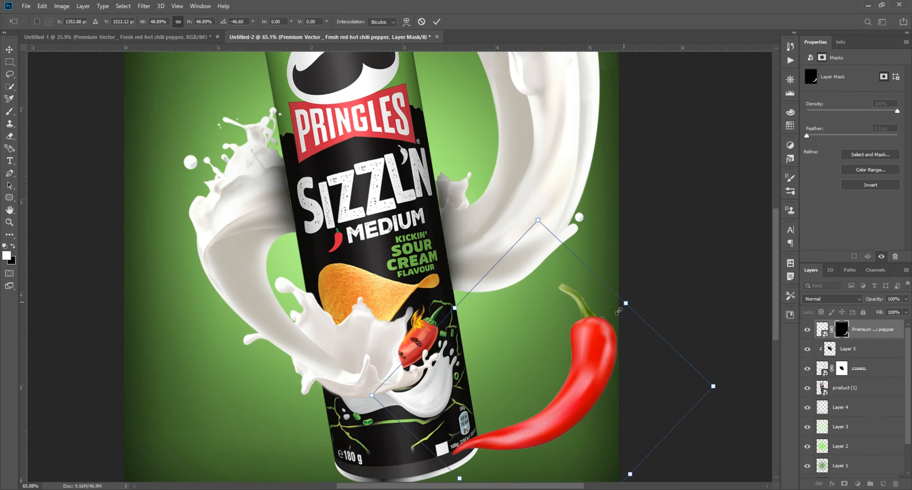
{"action": "left_click_drag", "start_coordinate": [625, 307], "coordinate": [570, 364]}
{"action": "left_click_drag", "start_coordinate": [543, 415], "coordinate": [569, 352]}
{"action": "key", "text": "Return"}
{"action": "scroll", "coordinate": [619, 309], "scroll_direction": "down", "scroll_amount": 8}
{"action": "scroll", "coordinate": [547, 350], "scroll_direction": "up", "scroll_amount": 6}
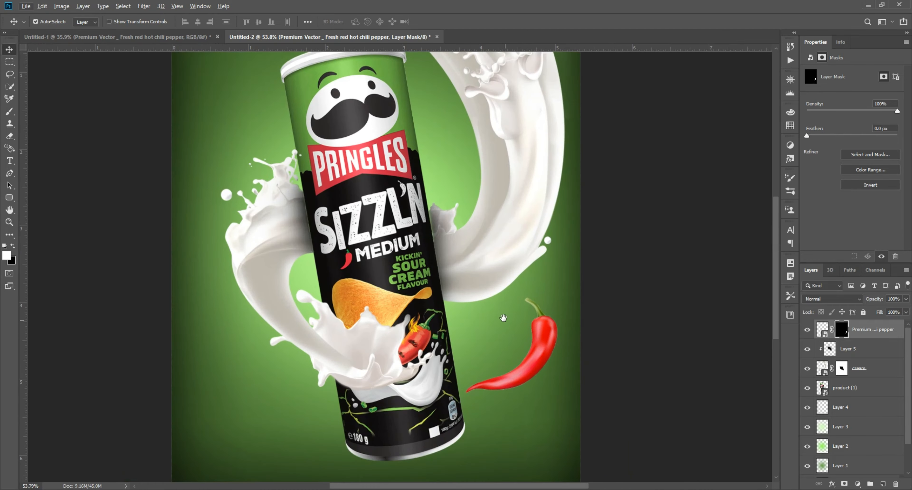
Duplicate the chili pepper to the can's upper left side and flip the copy horizontally.
{"action": "left_click_drag", "start_coordinate": [510, 331], "coordinate": [560, 395]}
{"action": "left_click_drag", "start_coordinate": [592, 424], "coordinate": [558, 358]}
{"action": "key", "text": "ctrl+t"}
{"action": "right_click", "coordinate": [360, 102]}
{"action": "left_click", "coordinate": [383, 243]}
{"action": "key", "text": "Return"}
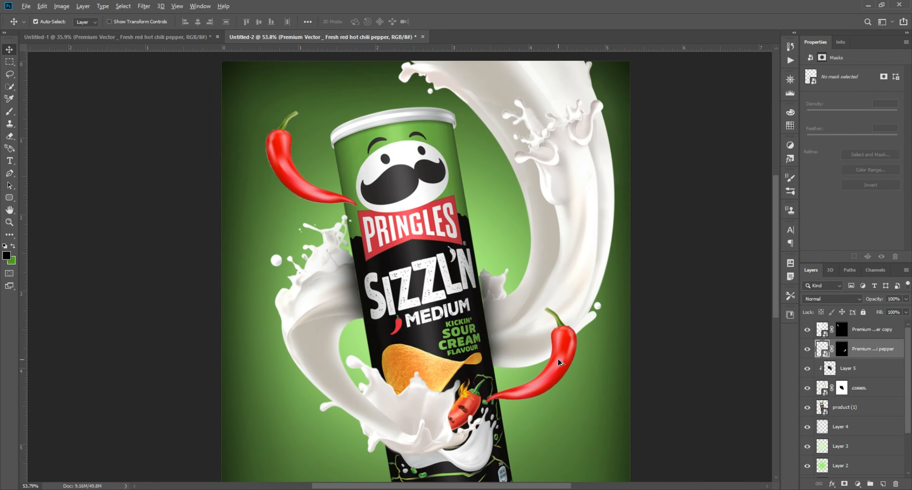
Duplicate the chili pepper to the can's lower left side and flip this copy horizontally.
{"action": "scroll", "coordinate": [558, 359], "scroll_direction": "down", "scroll_amount": 5}
{"action": "scroll", "coordinate": [510, 324], "scroll_direction": "up", "scroll_amount": 4}
{"action": "left_click_drag", "start_coordinate": [510, 325], "coordinate": [373, 422]}
{"action": "key", "text": "ctrl+t"}
{"action": "right_click", "coordinate": [306, 266]}
{"action": "left_click", "coordinate": [328, 401]}
{"action": "key", "text": "Return"}
{"action": "scroll", "coordinate": [375, 421], "scroll_direction": "down", "scroll_amount": 4}
{"action": "scroll", "coordinate": [495, 350], "scroll_direction": "up", "scroll_amount": 3}
{"action": "scroll", "coordinate": [612, 282], "scroll_direction": "down", "scroll_amount": 1}
{"action": "left_click", "coordinate": [607, 284]}
{"action": "scroll", "coordinate": [602, 285], "scroll_direction": "down", "scroll_amount": 1}
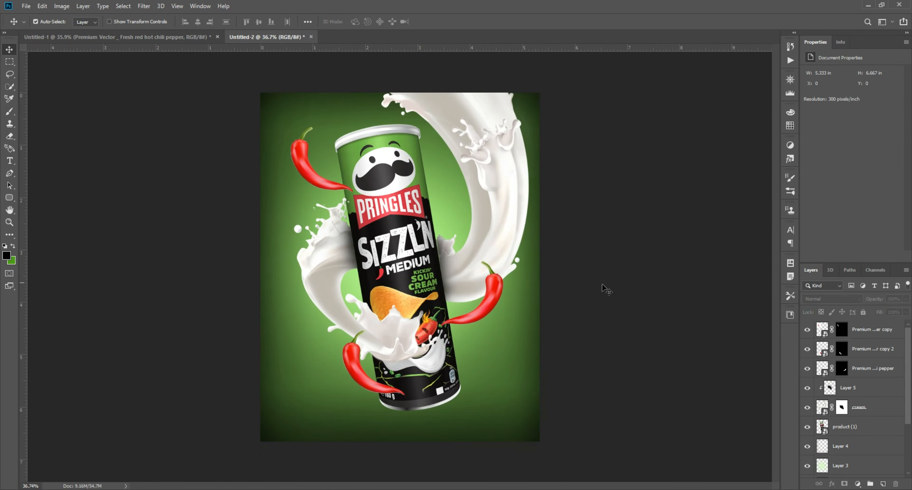
Lower the opacity of the shadow layer clipped to the cream.
{"action": "scroll", "coordinate": [370, 246], "scroll_direction": "up", "scroll_amount": 8}
{"action": "left_click", "coordinate": [336, 244]}
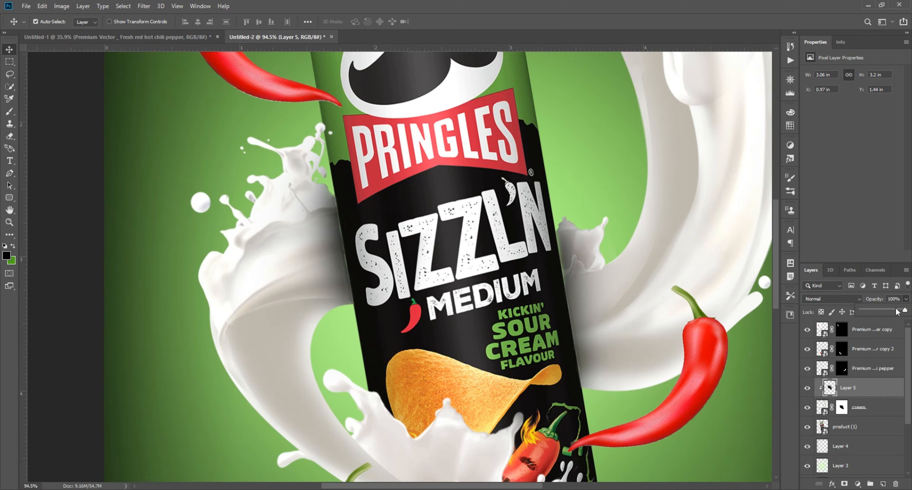
{"action": "left_click_drag", "start_coordinate": [897, 311], "coordinate": [883, 312]}
{"action": "scroll", "coordinate": [602, 283], "scroll_direction": "down", "scroll_amount": 8}
{"action": "scroll", "coordinate": [601, 283], "scroll_direction": "up", "scroll_amount": 1}
{"action": "left_click", "coordinate": [601, 284]}
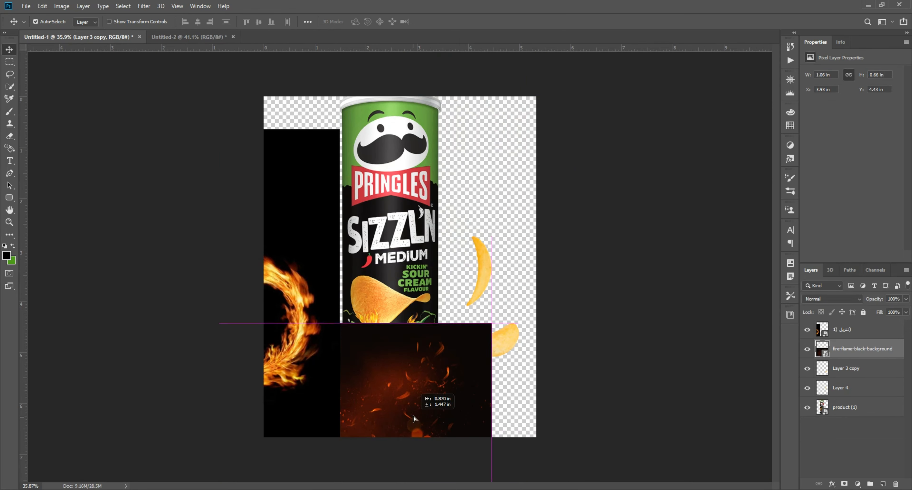
Bring the curved potato chip from Untitled-1 into the ad, resize it and place it outside the right chili pepper.
{"action": "left_click_drag", "start_coordinate": [411, 403], "coordinate": [257, 93]}
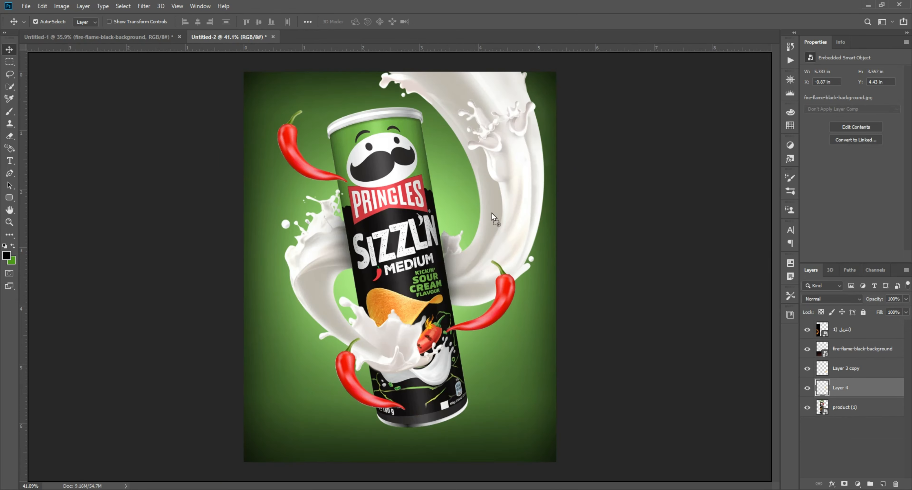
{"action": "key", "text": "ctrl+t"}
{"action": "left_click_drag", "start_coordinate": [530, 360], "coordinate": [520, 382]}
{"action": "left_click_drag", "start_coordinate": [515, 382], "coordinate": [545, 332]}
{"action": "key", "text": "Return"}
{"action": "scroll", "coordinate": [537, 316], "scroll_direction": "up", "scroll_amount": 2}
{"action": "scroll", "coordinate": [537, 316], "scroll_direction": "up", "scroll_amount": 3}
Duplicate the curved chip, flip the copy horizontally and place it outside the lower left chili pepper.
{"action": "key", "text": "ctrl+t"}
{"action": "left_click_drag", "start_coordinate": [538, 339], "coordinate": [252, 451]}
{"action": "key", "text": "Return"}
{"action": "scroll", "coordinate": [506, 327], "scroll_direction": "down", "scroll_amount": 3}
{"action": "scroll", "coordinate": [501, 329], "scroll_direction": "left", "scroll_amount": 1}
{"action": "key", "text": "ctrl+t"}
{"action": "right_click", "coordinate": [263, 291]}
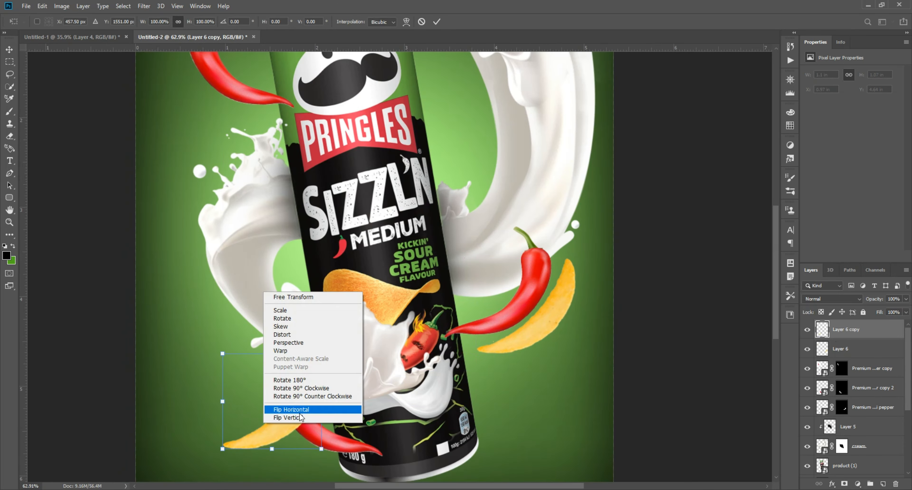
{"action": "left_click", "coordinate": [311, 465]}
{"action": "left_click_drag", "start_coordinate": [321, 470], "coordinate": [308, 451]}
{"action": "key", "text": "Return"}
{"action": "scroll", "coordinate": [430, 362], "scroll_direction": "down", "scroll_amount": 5}
{"action": "scroll", "coordinate": [426, 362], "scroll_direction": "up", "scroll_amount": 4}
Duplicate the curved chip outside the upper left chili pepper and flip it horizontally.
{"action": "left_click_drag", "start_coordinate": [304, 290], "coordinate": [369, 410]}
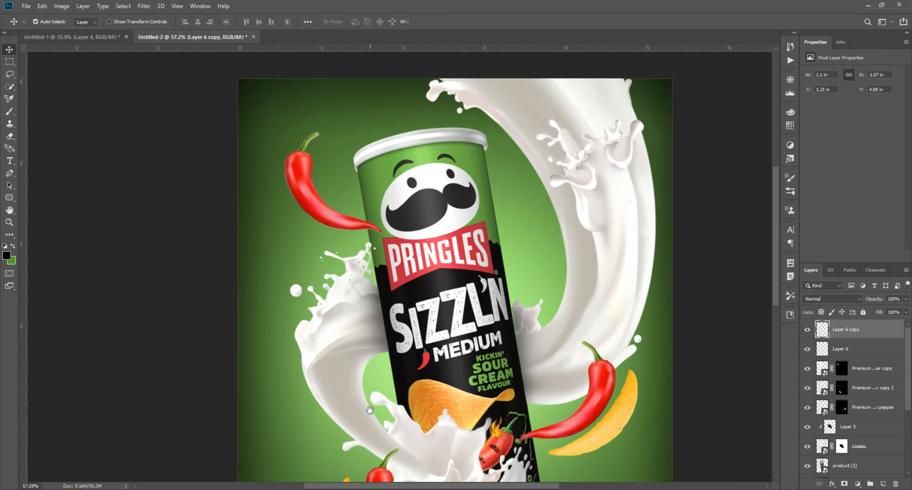
{"action": "left_click_drag", "start_coordinate": [620, 429], "coordinate": [333, 246]}
{"action": "key", "text": "ctrl+t"}
{"action": "right_click", "coordinate": [254, 183]}
{"action": "left_click", "coordinate": [283, 302]}
{"action": "key", "text": "Return"}
{"action": "scroll", "coordinate": [566, 246], "scroll_direction": "down", "scroll_amount": 4}
{"action": "scroll", "coordinate": [382, 328], "scroll_direction": "up", "scroll_amount": 4}
Nudge the curved chip by the lower left chili pepper slightly downward.
{"action": "left_click", "coordinate": [309, 438]}
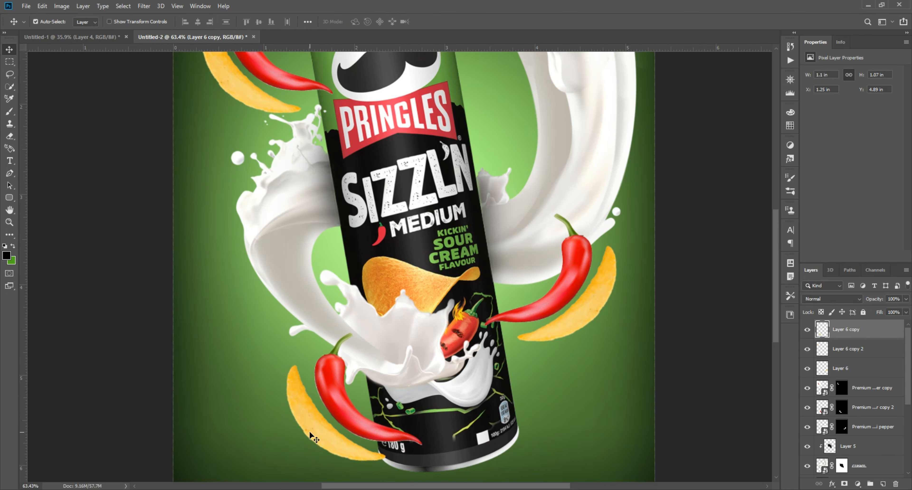
{"action": "key", "text": "Right"}
{"action": "key", "text": "Left"}
{"action": "key", "text": "Down"}
{"action": "key", "text": "Down"}
{"action": "scroll", "coordinate": [309, 431], "scroll_direction": "down", "scroll_amount": 4}
{"action": "left_click", "coordinate": [290, 184]}
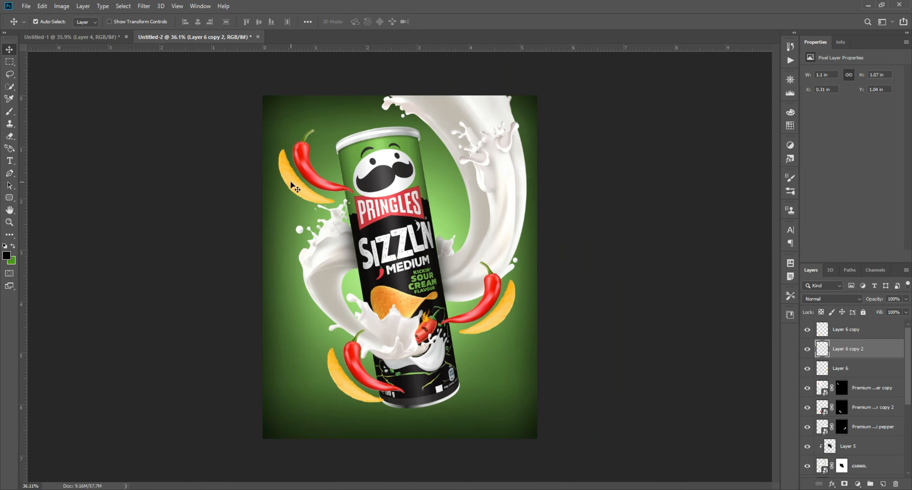
{"action": "left_click", "coordinate": [612, 346]}
Bring the wide potato chip from Untitled-1 into the ad and place it at the poster's lower left edge.
{"action": "left_click", "coordinate": [114, 38]}
{"action": "left_click_drag", "start_coordinate": [503, 335], "coordinate": [331, 328]}
{"action": "key", "text": "ctrl+t"}
Duplicate the wide chip to the gap between the can and the right cream splash, shrink it and flip it horizontally.
{"action": "left_click_drag", "start_coordinate": [318, 332], "coordinate": [448, 198]}
{"action": "scroll", "coordinate": [303, 342], "scroll_direction": "up", "scroll_amount": 3}
{"action": "left_click", "coordinate": [688, 367]}
{"action": "scroll", "coordinate": [329, 276], "scroll_direction": "down", "scroll_amount": 3}
{"action": "key", "text": "ctrl+t"}
{"action": "right_click", "coordinate": [441, 194]}
{"action": "left_click", "coordinate": [470, 313]}
{"action": "key", "text": "Return"}
{"action": "scroll", "coordinate": [457, 188], "scroll_direction": "up", "scroll_amount": 4}
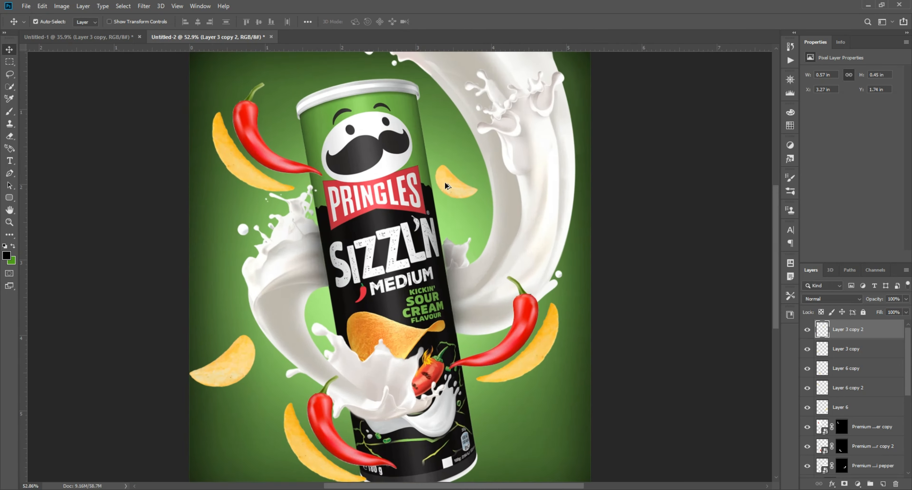
Duplicate the small wide chip above the upper left chili pepper and resize it to about 0.77 in wide.
{"action": "left_click_drag", "start_coordinate": [483, 257], "coordinate": [282, 109], "text": "alt"}
{"action": "key", "text": "ctrl+t"}
{"action": "key", "text": "Return"}
{"action": "scroll", "coordinate": [343, 124], "scroll_direction": "down", "scroll_amount": 6}
{"action": "scroll", "coordinate": [350, 124], "scroll_direction": "up", "scroll_amount": 2}
{"action": "scroll", "coordinate": [350, 124], "scroll_direction": "down", "scroll_amount": 2}
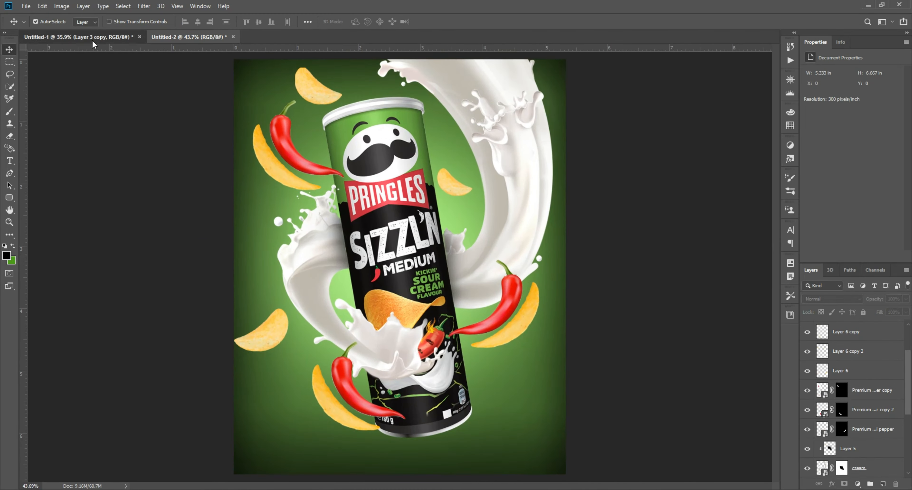
Try the fire ring image from Untitled-1 over the ad with a changed blend mode, and delete it.
{"action": "left_click", "coordinate": [78, 37]}
{"action": "left_click_drag", "start_coordinate": [318, 326], "coordinate": [198, 399]}
{"action": "left_click", "coordinate": [833, 299]}
{"action": "left_click", "coordinate": [830, 333]}
{"action": "key", "text": "Delete"}
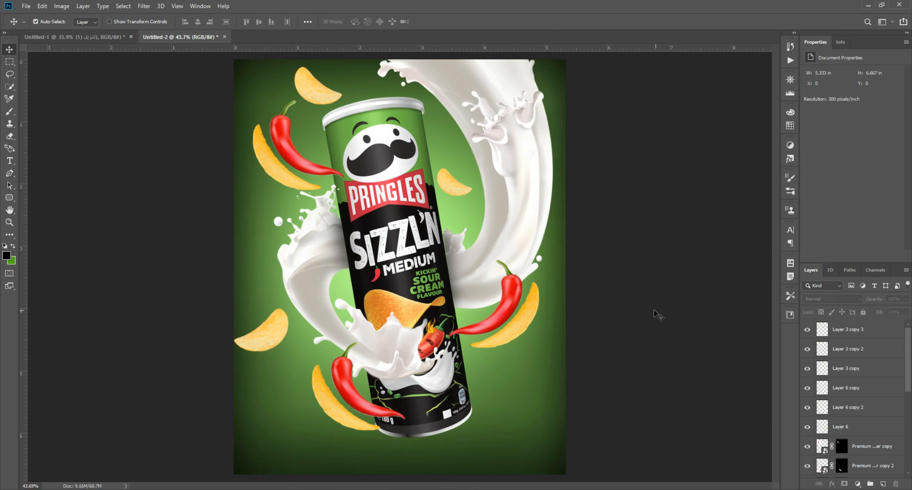
Try the fire-flame-black-background image over the ad in Screen blend mode, and delete it.
{"action": "key", "text": "ctrl+Tab"}
{"action": "mouse_move", "coordinate": [407, 340]}
{"action": "left_mouse_down"}
{"action": "mouse_move", "coordinate": [319, 177]}
{"action": "mouse_move", "coordinate": [180, 37]}
{"action": "mouse_move", "coordinate": [403, 258]}
{"action": "left_mouse_up"}
{"action": "left_click", "coordinate": [831, 298]}
{"action": "left_click", "coordinate": [840, 341]}
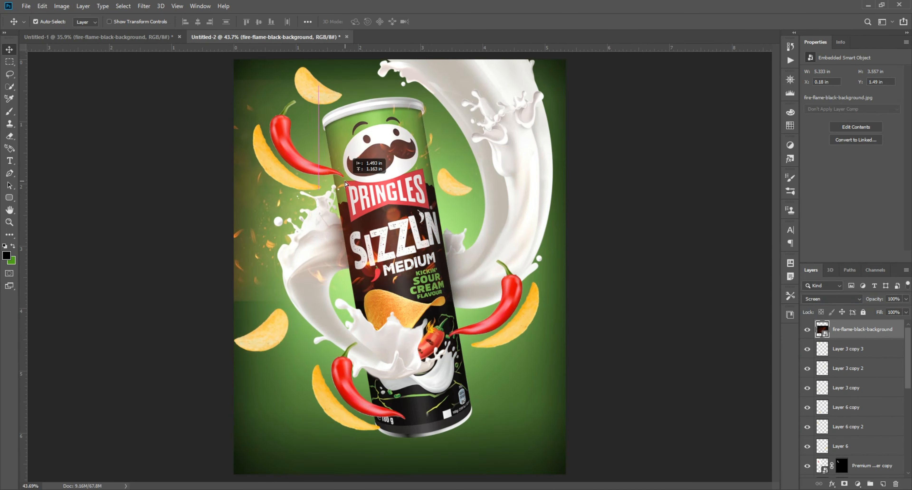
{"action": "key", "text": "Delete"}
{"action": "left_click", "coordinate": [102, 36]}
{"action": "key", "text": "ctrl+Tab"}
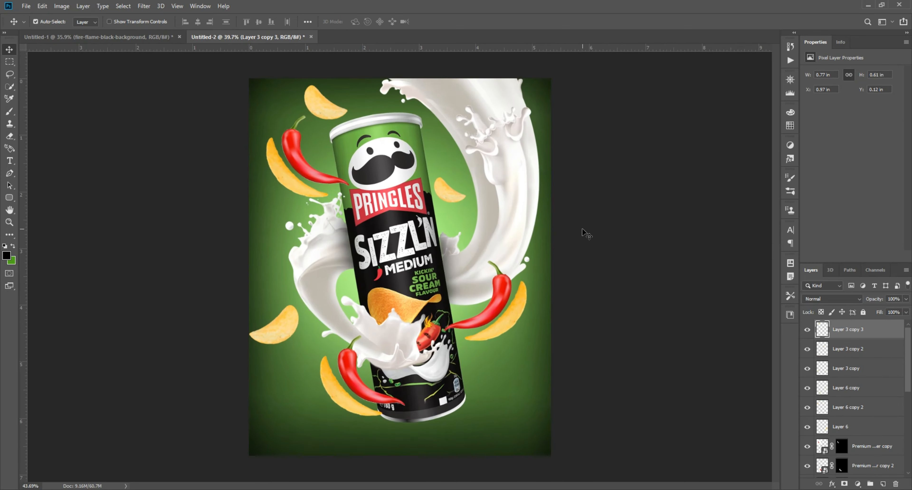
Add a Curves adjustment clipped to the cream layer and darken it by lowering the white point output to 151.
{"action": "left_click", "coordinate": [859, 468]}
{"action": "scroll", "coordinate": [859, 442], "scroll_direction": "down", "scroll_amount": 2}
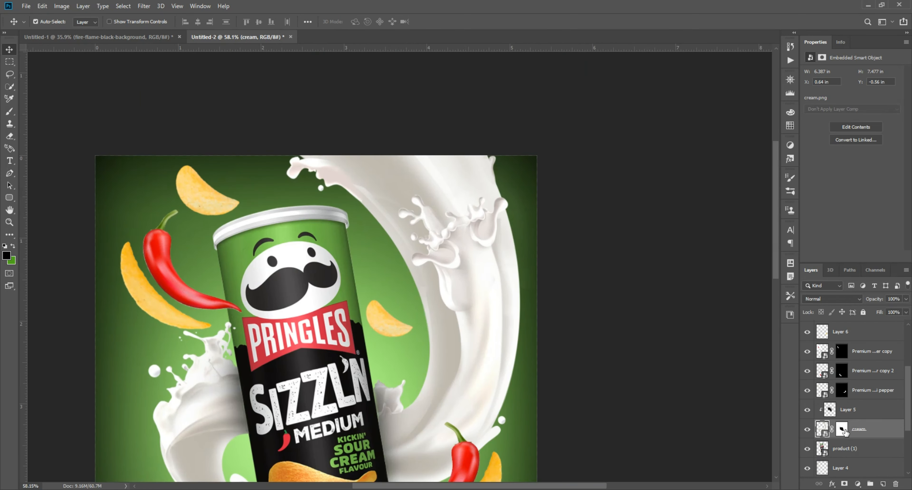
{"action": "left_click", "coordinate": [807, 429]}
{"action": "left_click", "coordinate": [807, 429]}
{"action": "left_click", "coordinate": [857, 483]}
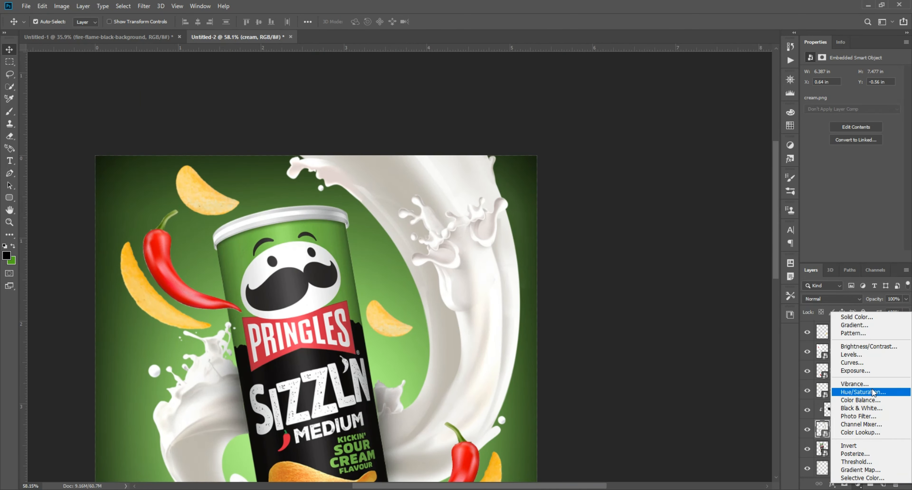
{"action": "left_click", "coordinate": [854, 363]}
{"action": "mouse_move", "coordinate": [896, 97]}
{"action": "left_mouse_down"}
{"action": "mouse_move", "coordinate": [896, 136]}
{"action": "mouse_move", "coordinate": [897, 117]}
{"action": "mouse_move", "coordinate": [896, 125]}
{"action": "left_mouse_up"}
Paint black on the cream's Curves mask with a soft 500 px brush to restore the splash's bright areas.
{"action": "key", "text": "b"}
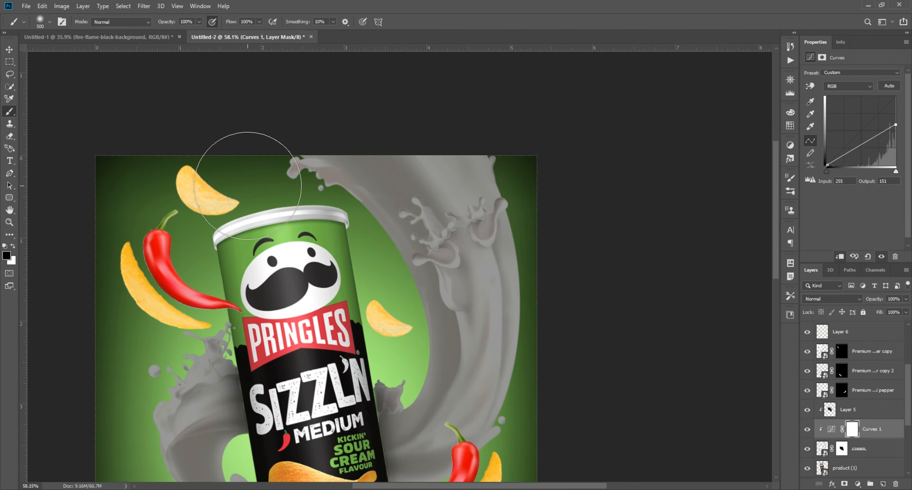
{"action": "mouse_move", "coordinate": [248, 186]}
{"action": "left_mouse_down"}
{"action": "mouse_move", "coordinate": [426, 321]}
{"action": "mouse_move", "coordinate": [202, 322]}
{"action": "mouse_move", "coordinate": [247, 201]}
{"action": "left_mouse_up"}
{"action": "mouse_move", "coordinate": [198, 280]}
{"action": "left_mouse_down"}
{"action": "mouse_move", "coordinate": [299, 439]}
{"action": "mouse_move", "coordinate": [393, 464]}
{"action": "left_mouse_up"}
{"action": "mouse_move", "coordinate": [561, 321]}
{"action": "left_mouse_down"}
{"action": "mouse_move", "coordinate": [445, 383]}
{"action": "mouse_move", "coordinate": [509, 187]}
{"action": "left_mouse_up"}
{"action": "key", "text": "ctrl+z"}
{"action": "mouse_move", "coordinate": [262, 133]}
{"action": "left_mouse_down"}
{"action": "mouse_move", "coordinate": [330, 146]}
{"action": "mouse_move", "coordinate": [269, 307]}
{"action": "mouse_move", "coordinate": [182, 315]}
{"action": "left_mouse_up"}
{"action": "left_click_drag", "start_coordinate": [95, 309], "coordinate": [163, 178]}
{"action": "scroll", "coordinate": [422, 434], "scroll_direction": "down", "scroll_amount": 5}
{"action": "scroll", "coordinate": [389, 354], "scroll_direction": "up", "scroll_amount": 2}
{"action": "left_click", "coordinate": [10, 61]}
{"action": "scroll", "coordinate": [383, 288], "scroll_direction": "down", "scroll_amount": 2}
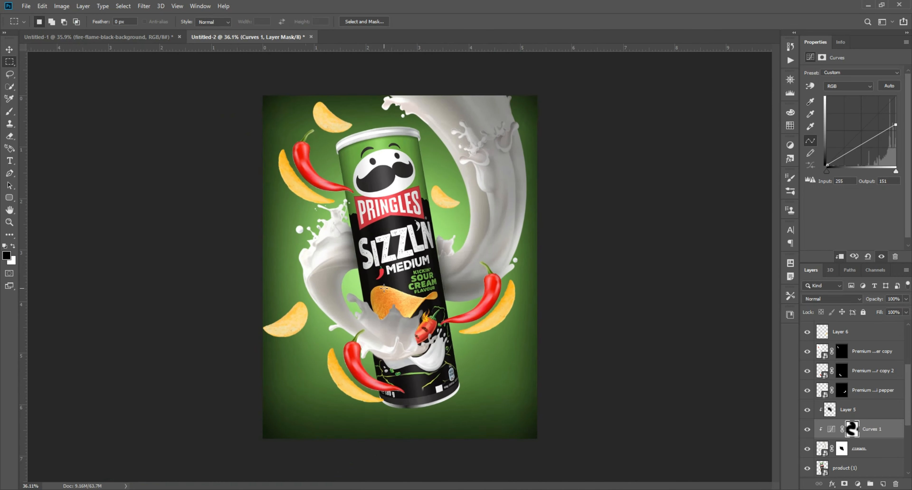
Add a Curves adjustment clipped to the Pringles can layer and darken it by lowering the white point output to 131.
{"action": "scroll", "coordinate": [384, 288], "scroll_direction": "up", "scroll_amount": 3}
{"action": "key", "text": "v"}
{"action": "left_click", "coordinate": [846, 467]}
{"action": "left_click", "coordinate": [857, 483]}
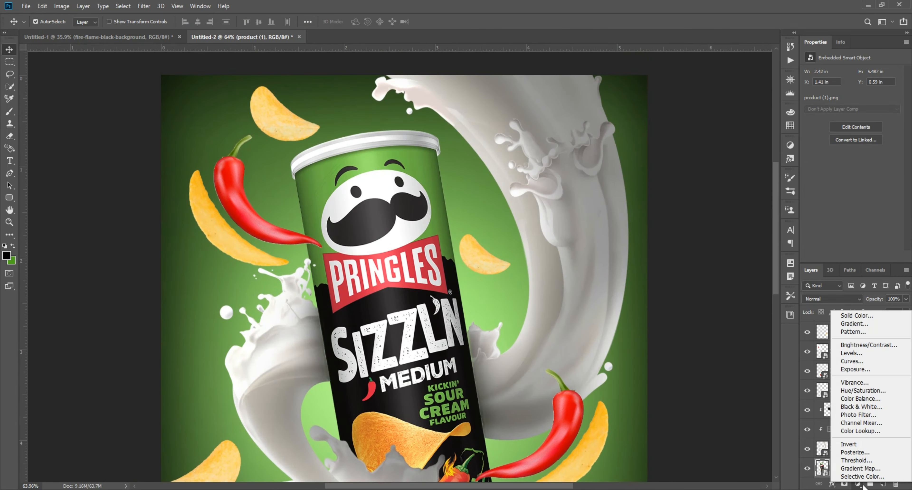
{"action": "left_click", "coordinate": [873, 361]}
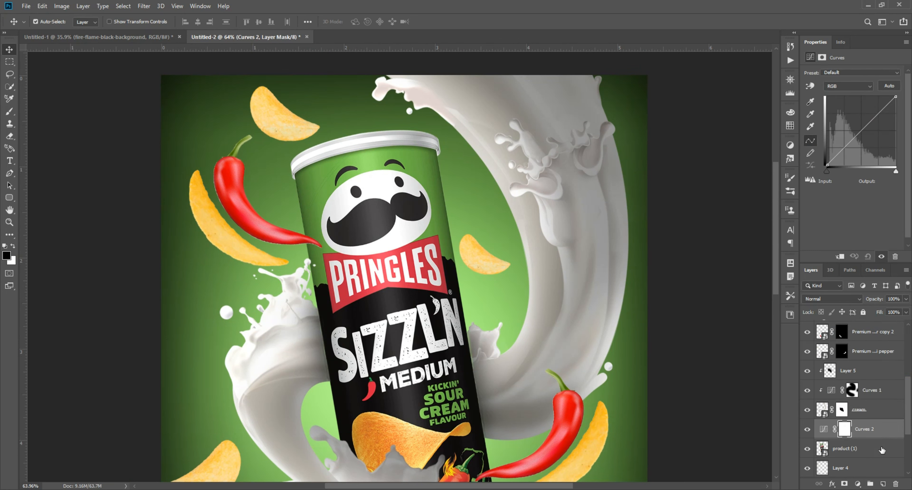
{"action": "key", "text": "ctrl+alt+g"}
{"action": "left_click_drag", "start_coordinate": [896, 123], "coordinate": [896, 132]}
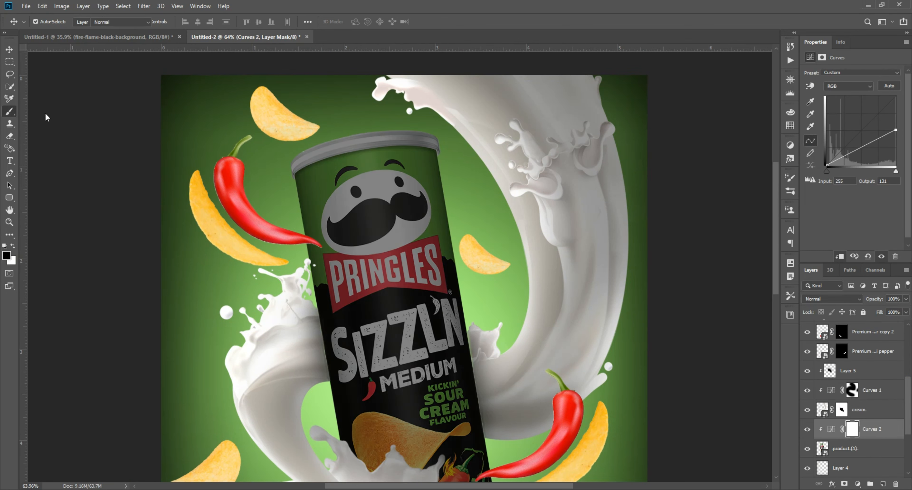
Paint black on the can's Curves mask with a soft 400 px brush to restore brightness along the can's front.
{"action": "mouse_move", "coordinate": [476, 152]}
{"action": "left_mouse_down"}
{"action": "mouse_move", "coordinate": [466, 140]}
{"action": "mouse_move", "coordinate": [449, 144]}
{"action": "left_mouse_up"}
{"action": "left_click_drag", "start_coordinate": [453, 241], "coordinate": [436, 158]}
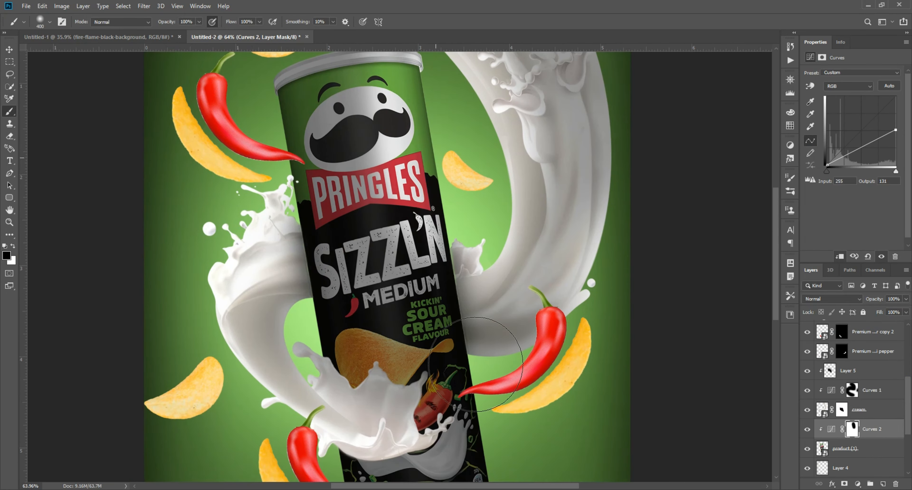
{"action": "left_click_drag", "start_coordinate": [457, 370], "coordinate": [419, 264]}
{"action": "left_click_drag", "start_coordinate": [496, 258], "coordinate": [465, 104]}
{"action": "left_click_drag", "start_coordinate": [422, 244], "coordinate": [458, 315]}
{"action": "mouse_move", "coordinate": [333, 384]}
{"action": "left_mouse_down"}
{"action": "mouse_move", "coordinate": [313, 156]}
{"action": "mouse_move", "coordinate": [295, 296]}
{"action": "left_mouse_up"}
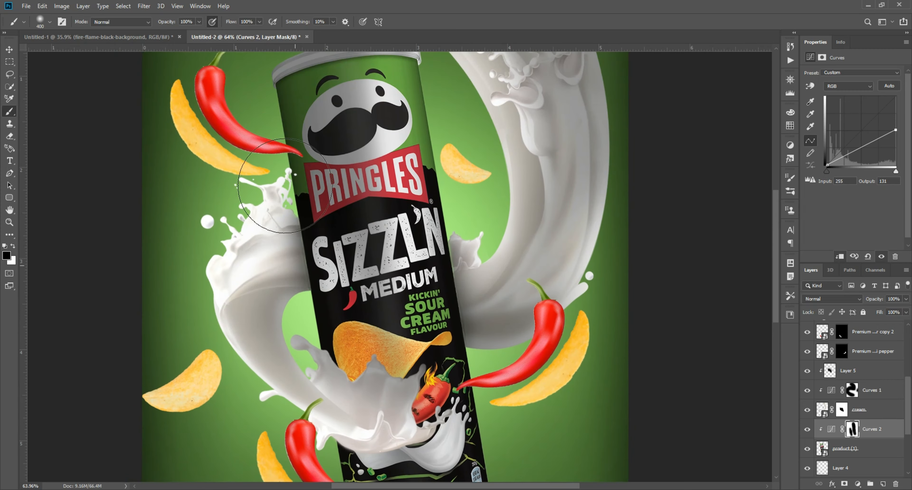
{"action": "key", "text": "ctrl+0"}
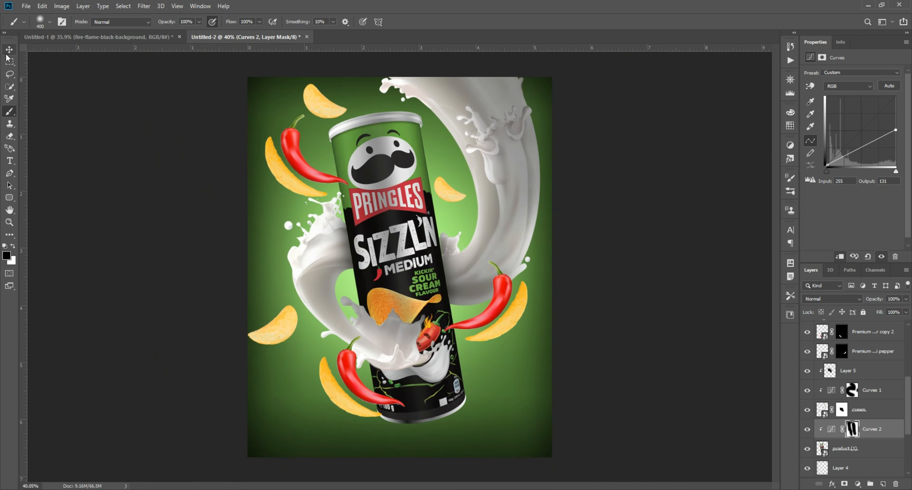
Add a layer clipped to the can above its Curves adjustment, set it to Screen, and sample the background's light green as foreground color.
{"action": "left_click", "coordinate": [10, 50]}
{"action": "scroll", "coordinate": [379, 170], "scroll_direction": "up", "scroll_amount": 8}
{"action": "left_click", "coordinate": [883, 484]}
{"action": "left_click", "coordinate": [7, 256]}
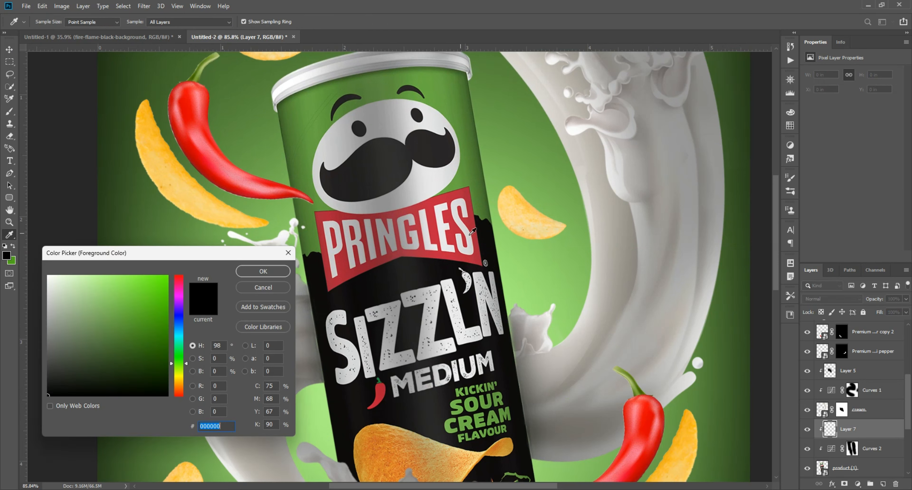
{"action": "left_click", "coordinate": [514, 263]}
{"action": "left_click", "coordinate": [258, 266]}
{"action": "left_click", "coordinate": [830, 299]}
{"action": "left_click", "coordinate": [841, 333]}
Paint a soft light green rim glow down the can's left edge with a 150 px brush.
{"action": "key", "text": "b"}
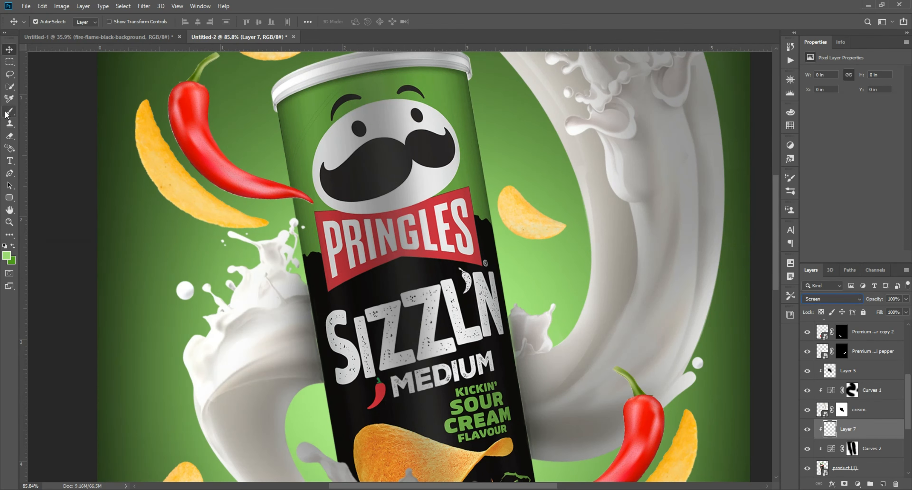
{"action": "scroll", "coordinate": [251, 175], "scroll_direction": "up", "scroll_amount": 4}
{"action": "mouse_move", "coordinate": [262, 157]}
{"action": "left_mouse_down"}
{"action": "mouse_move", "coordinate": [261, 203]}
{"action": "mouse_move", "coordinate": [284, 234]}
{"action": "left_mouse_up"}
{"action": "left_click_drag", "start_coordinate": [284, 236], "coordinate": [277, 182]}
{"action": "left_click_drag", "start_coordinate": [278, 183], "coordinate": [305, 370]}
{"action": "left_click_drag", "start_coordinate": [306, 374], "coordinate": [298, 247]}
{"action": "mouse_move", "coordinate": [303, 307]}
{"action": "left_mouse_down"}
{"action": "mouse_move", "coordinate": [316, 417]}
{"action": "mouse_move", "coordinate": [293, 97]}
{"action": "left_mouse_up"}
{"action": "key", "text": "ctrl+z"}
{"action": "left_click", "coordinate": [329, 227]}
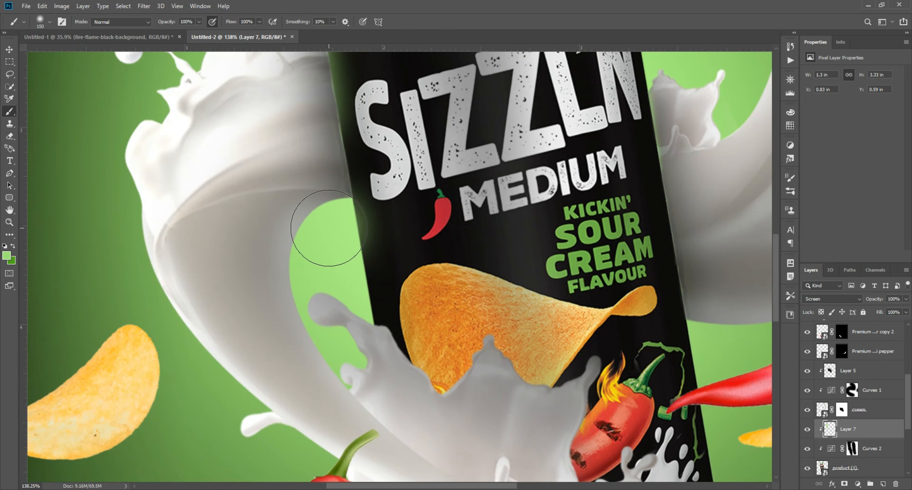
{"action": "scroll", "coordinate": [310, 224], "scroll_direction": "down", "scroll_amount": 10}
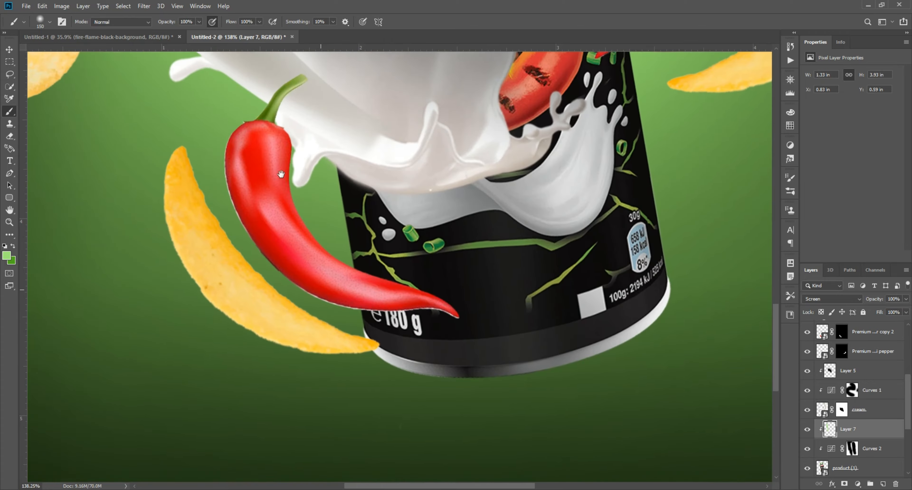
{"action": "mouse_move", "coordinate": [300, 178]}
{"action": "left_mouse_down"}
{"action": "mouse_move", "coordinate": [342, 382]}
{"action": "mouse_move", "coordinate": [364, 404]}
{"action": "left_mouse_up"}
{"action": "scroll", "coordinate": [444, 262], "scroll_direction": "down", "scroll_amount": 5}
{"action": "scroll", "coordinate": [591, 257], "scroll_direction": "up", "scroll_amount": 3}
Paint the light green rim glow along the can's right edge with the 150 px brush.
{"action": "mouse_move", "coordinate": [591, 256]}
{"action": "left_mouse_down"}
{"action": "mouse_move", "coordinate": [545, 287]}
{"action": "mouse_move", "coordinate": [527, 372]}
{"action": "mouse_move", "coordinate": [505, 261]}
{"action": "left_mouse_up"}
{"action": "left_click_drag", "start_coordinate": [472, 122], "coordinate": [498, 277]}
{"action": "mouse_move", "coordinate": [516, 307]}
{"action": "left_mouse_down"}
{"action": "mouse_move", "coordinate": [520, 289]}
{"action": "mouse_move", "coordinate": [478, 82]}
{"action": "left_mouse_up"}
{"action": "mouse_move", "coordinate": [478, 82]}
{"action": "left_mouse_down"}
{"action": "mouse_move", "coordinate": [511, 331]}
{"action": "mouse_move", "coordinate": [490, 213]}
{"action": "left_mouse_up"}
{"action": "left_click_drag", "start_coordinate": [489, 213], "coordinate": [497, 316]}
{"action": "left_click_drag", "start_coordinate": [499, 247], "coordinate": [491, 258]}
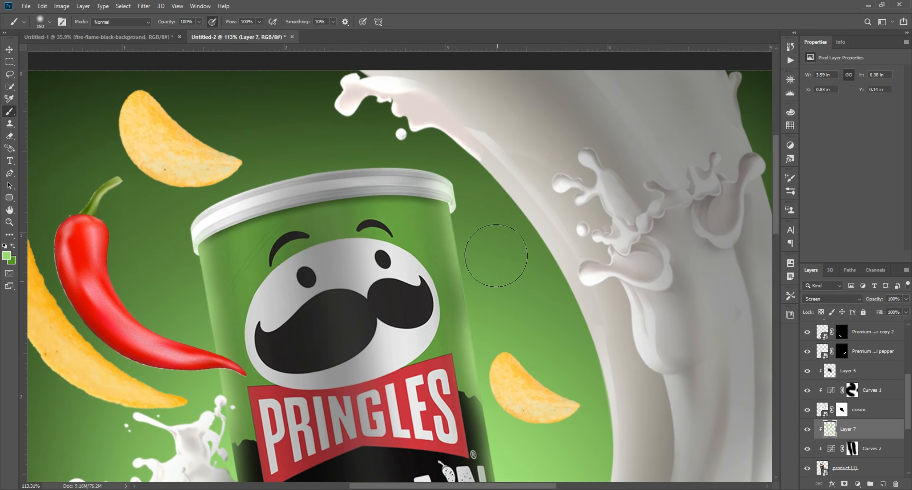
{"action": "left_click_drag", "start_coordinate": [505, 344], "coordinate": [452, 197]}
{"action": "key", "text": "ctrl+0"}
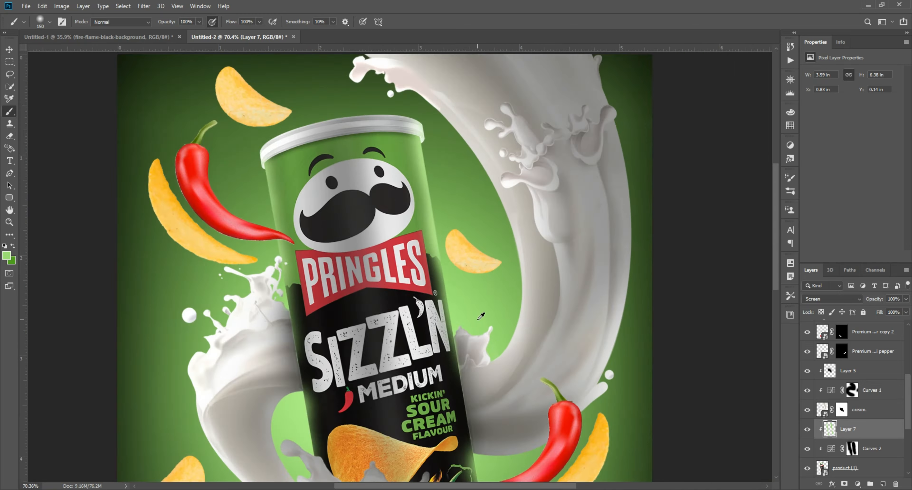
Enlarge the brush to 200 px and strengthen the light green glow along the can's right edge.
{"action": "left_click_drag", "start_coordinate": [406, 134], "coordinate": [460, 84]}
{"action": "mouse_move", "coordinate": [460, 84]}
{"action": "left_mouse_down"}
{"action": "mouse_move", "coordinate": [384, 167]}
{"action": "mouse_move", "coordinate": [412, 267]}
{"action": "mouse_move", "coordinate": [412, 326]}
{"action": "left_mouse_up"}
{"action": "key", "text": "bracketright"}
{"action": "key", "text": "bracketright"}
{"action": "left_click_drag", "start_coordinate": [413, 328], "coordinate": [347, 152]}
{"action": "left_click_drag", "start_coordinate": [384, 207], "coordinate": [410, 304]}
{"action": "left_click_drag", "start_coordinate": [423, 320], "coordinate": [347, 62]}
{"action": "left_click_drag", "start_coordinate": [336, 96], "coordinate": [384, 328]}
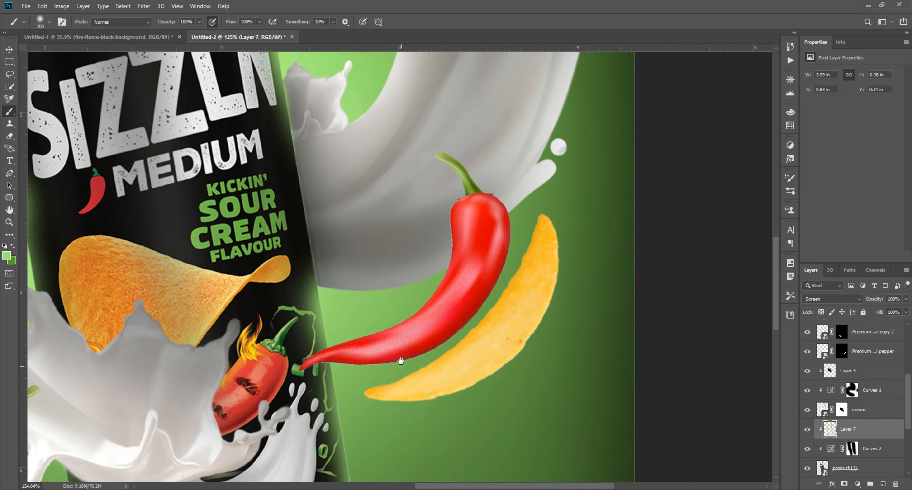
{"action": "left_click_drag", "start_coordinate": [401, 363], "coordinate": [361, 194]}
{"action": "left_click_drag", "start_coordinate": [333, 209], "coordinate": [385, 410]}
Strengthen the light green glow along the can's left edge with the 200 px brush, and deselect the layer.
{"action": "left_click_drag", "start_coordinate": [254, 279], "coordinate": [533, 226]}
{"action": "left_click_drag", "start_coordinate": [291, 207], "coordinate": [327, 484]}
{"action": "left_click_drag", "start_coordinate": [286, 121], "coordinate": [338, 384]}
{"action": "left_click_drag", "start_coordinate": [276, 284], "coordinate": [278, 107]}
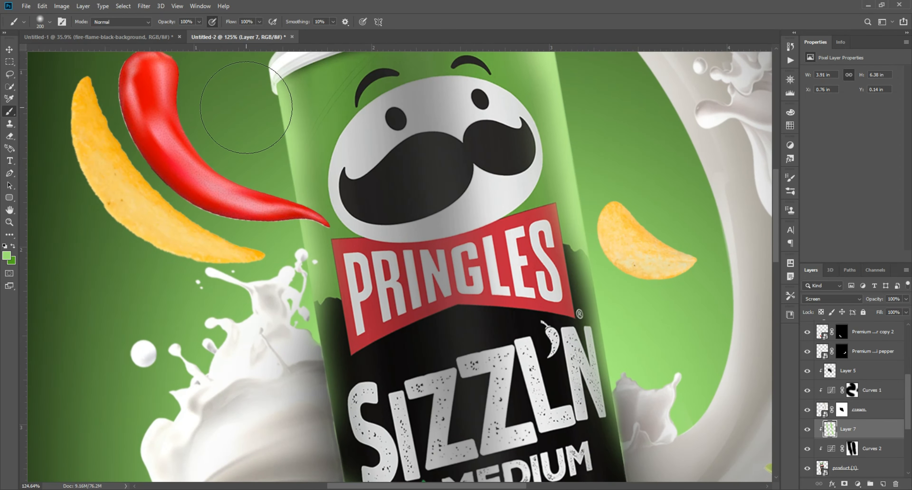
{"action": "left_click_drag", "start_coordinate": [276, 57], "coordinate": [299, 164]}
{"action": "left_click", "coordinate": [6, 53]}
{"action": "key", "text": "ctrl+0"}
{"action": "left_click", "coordinate": [597, 307]}
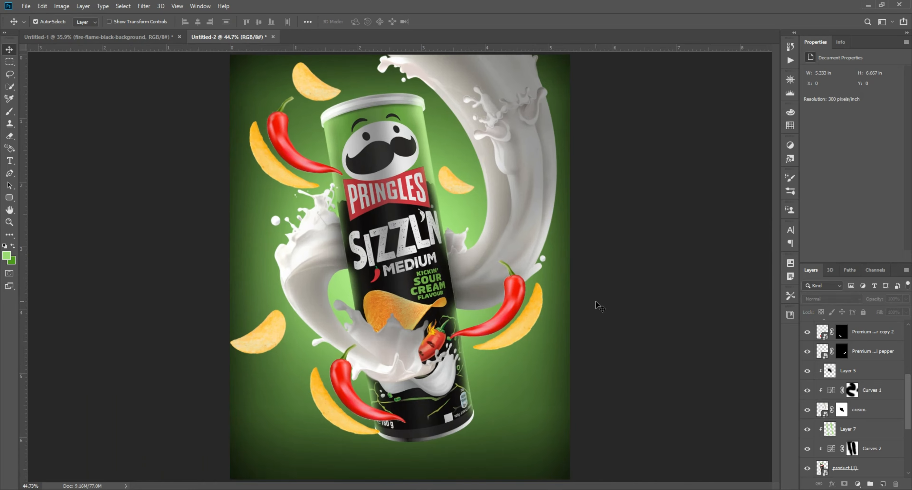
{"action": "scroll", "coordinate": [636, 322], "scroll_direction": "down", "scroll_amount": 1}
{"action": "scroll", "coordinate": [617, 314], "scroll_direction": "up", "scroll_amount": 1}
{"action": "scroll", "coordinate": [617, 313], "scroll_direction": "down", "scroll_amount": 1}
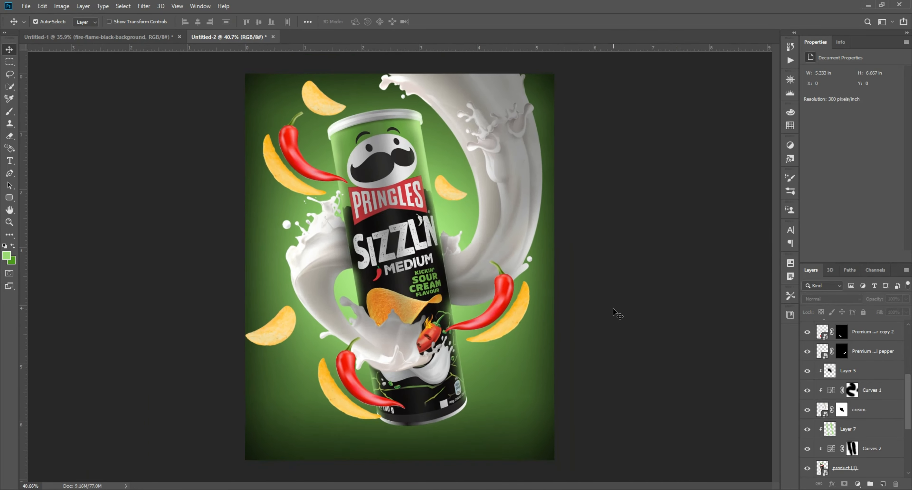
Try darkening the upper-left chili pepper with a clipped Curves adjustment, lowering the white point output to 67.
{"action": "scroll", "coordinate": [506, 303], "scroll_direction": "up", "scroll_amount": 5}
{"action": "left_click_drag", "start_coordinate": [190, 79], "coordinate": [294, 264]}
{"action": "scroll", "coordinate": [292, 264], "scroll_direction": "up", "scroll_amount": 4}
{"action": "scroll", "coordinate": [292, 267], "scroll_direction": "up", "scroll_amount": 3}
{"action": "left_click", "coordinate": [297, 271]}
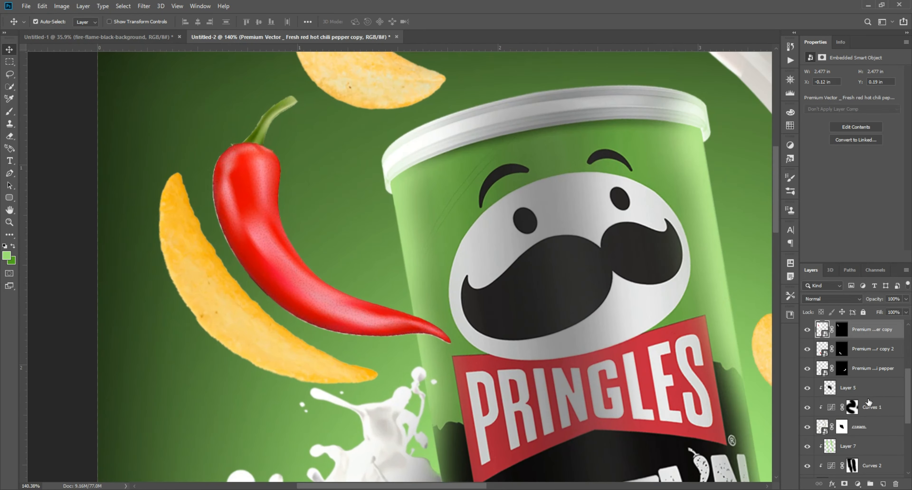
{"action": "left_click", "coordinate": [857, 484]}
{"action": "left_click", "coordinate": [814, 356]}
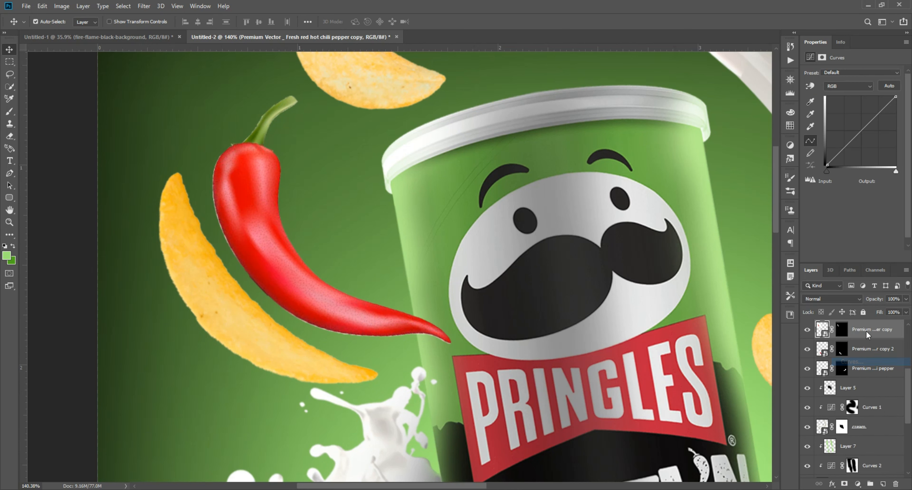
{"action": "key", "text": "ctrl+alt+g"}
{"action": "left_click_drag", "start_coordinate": [896, 101], "coordinate": [903, 150]}
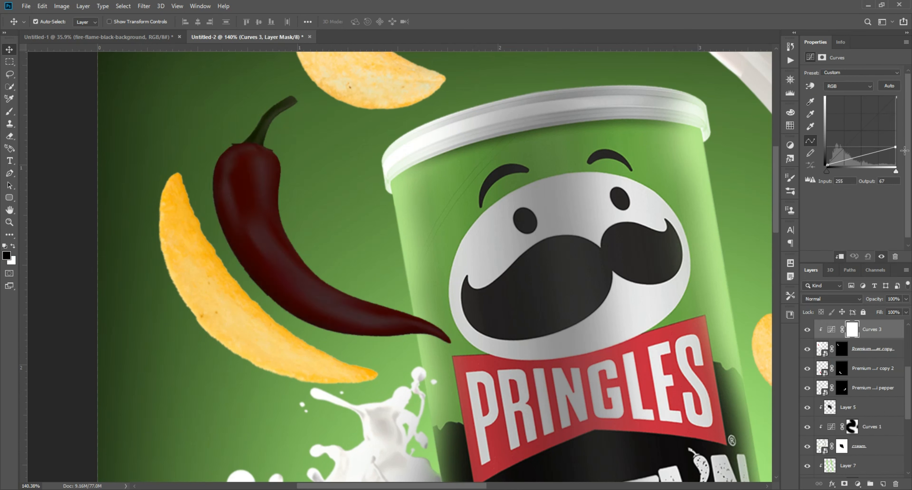
Paint black on the chili's Curves mask to bring back its highlights, and delete that Curves adjustment.
{"action": "key", "text": "b"}
{"action": "mouse_move", "coordinate": [294, 109]}
{"action": "left_mouse_down"}
{"action": "mouse_move", "coordinate": [319, 156]}
{"action": "mouse_move", "coordinate": [457, 277]}
{"action": "left_mouse_up"}
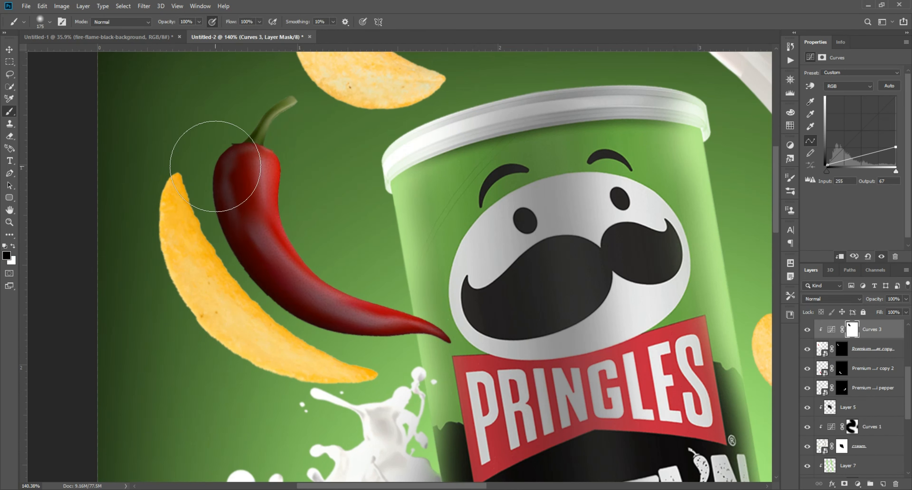
{"action": "mouse_move", "coordinate": [215, 149]}
{"action": "left_mouse_down"}
{"action": "mouse_move", "coordinate": [291, 313]}
{"action": "mouse_move", "coordinate": [426, 364]}
{"action": "left_mouse_up"}
{"action": "scroll", "coordinate": [428, 365], "scroll_direction": "down", "scroll_amount": 10}
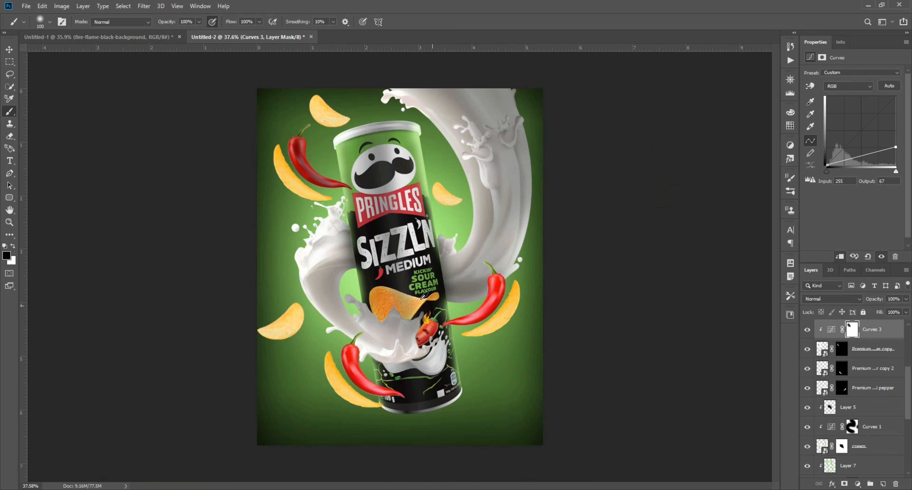
{"action": "scroll", "coordinate": [399, 319], "scroll_direction": "up", "scroll_amount": 1}
{"action": "left_click", "coordinate": [11, 60]}
{"action": "left_click", "coordinate": [9, 51]}
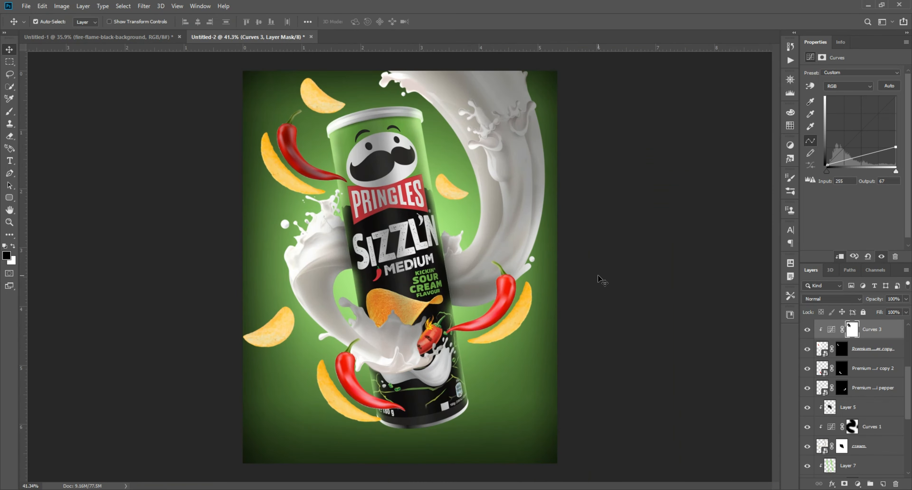
{"action": "key", "text": "Delete"}
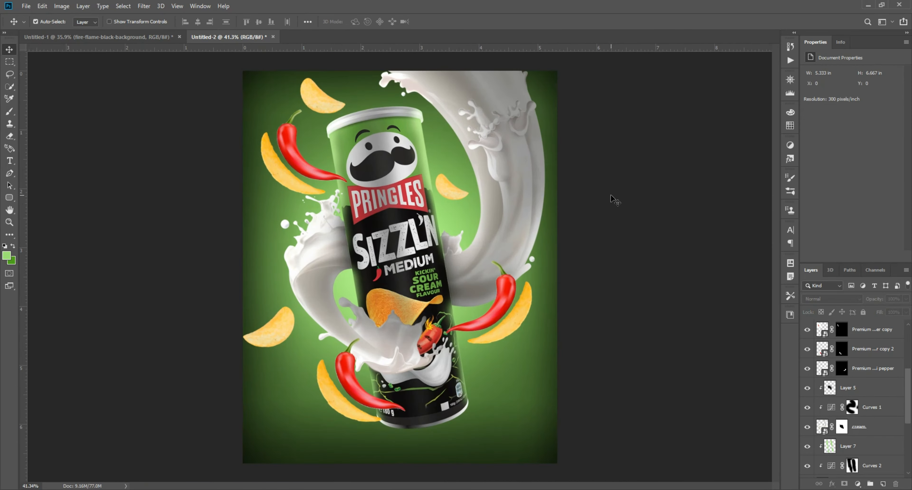
{"action": "scroll", "coordinate": [435, 181], "scroll_direction": "up", "scroll_amount": 4}
{"action": "left_click_drag", "start_coordinate": [461, 197], "coordinate": [462, 197]}
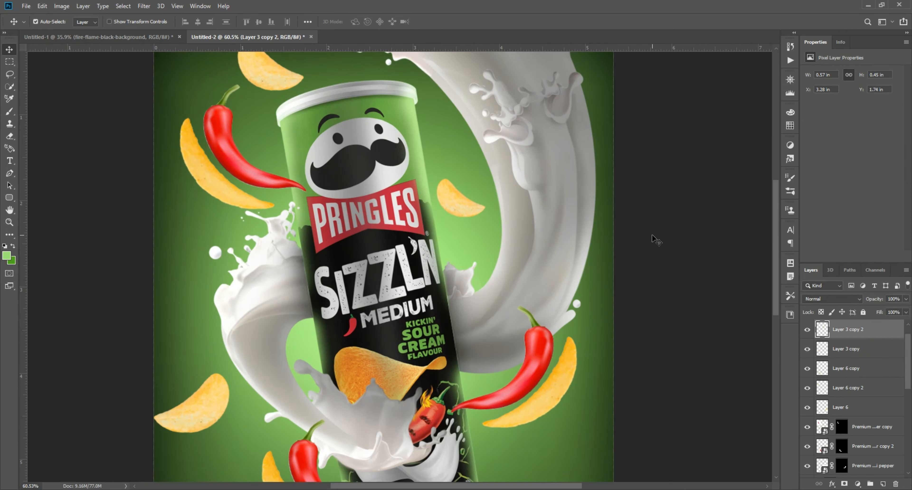
{"action": "left_click", "coordinate": [651, 235]}
{"action": "scroll", "coordinate": [652, 235], "scroll_direction": "down", "scroll_amount": 5}
{"action": "scroll", "coordinate": [484, 221], "scroll_direction": "up", "scroll_amount": 2}
{"action": "scroll", "coordinate": [545, 229], "scroll_direction": "down", "scroll_amount": 1}
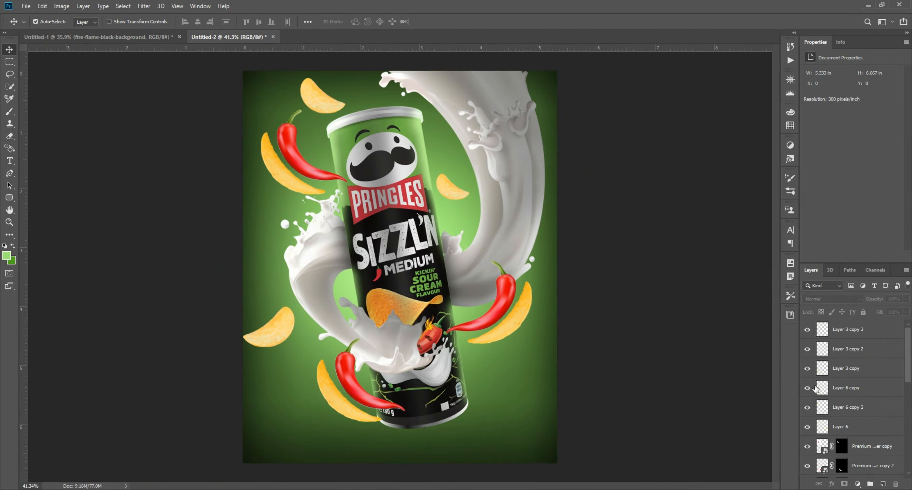
{"action": "left_click", "coordinate": [857, 484]}
{"action": "left_click", "coordinate": [865, 388]}
{"action": "key", "text": "Delete"}
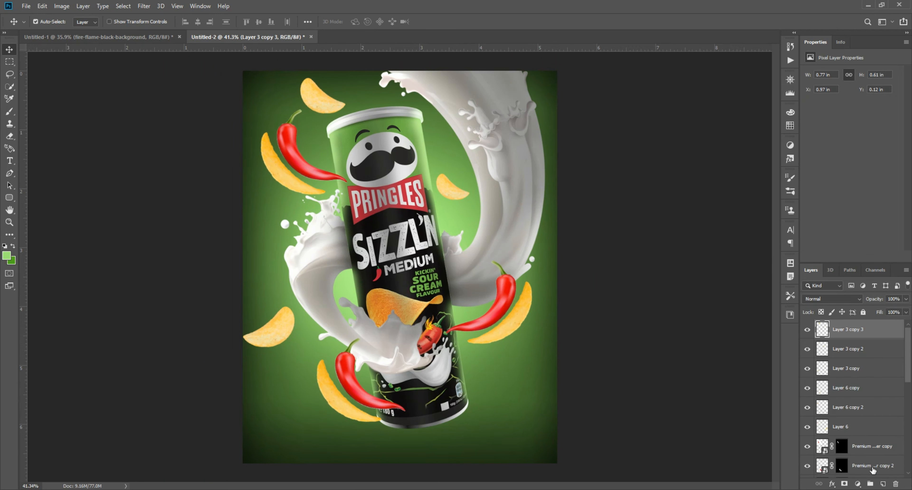
Add a Brightness/Contrast adjustment above all layers with the brightness set to 12.
{"action": "left_click", "coordinate": [858, 484]}
{"action": "left_click", "coordinate": [863, 349]}
{"action": "left_click_drag", "start_coordinate": [852, 99], "coordinate": [855, 103]}
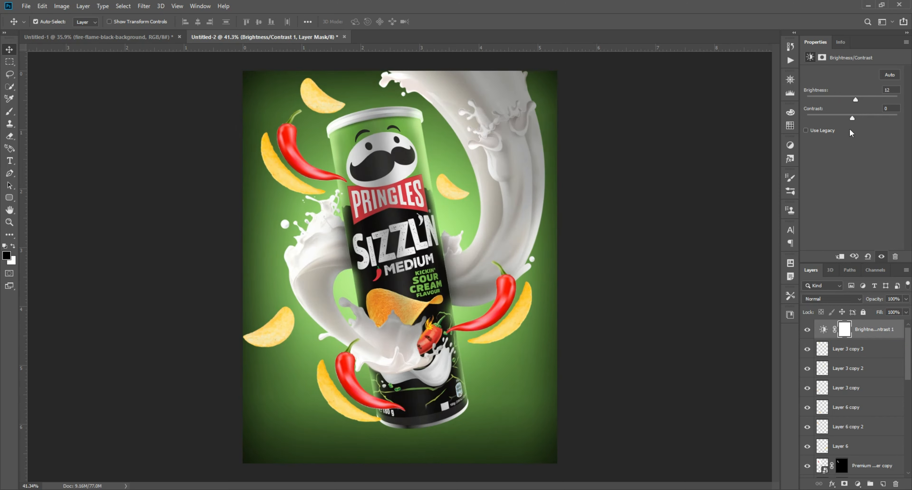
Invert the Brightness/Contrast mask and paint white over the middle of the ad, comparing the effect on and off.
{"action": "key", "text": "ctrl+i"}
{"action": "key", "text": "b"}
{"action": "key", "text": "x"}
{"action": "mouse_move", "coordinate": [384, 238]}
{"action": "left_mouse_down"}
{"action": "mouse_move", "coordinate": [361, 272]}
{"action": "mouse_move", "coordinate": [350, 234]}
{"action": "mouse_move", "coordinate": [453, 207]}
{"action": "left_mouse_up"}
{"action": "left_click", "coordinate": [10, 50]}
{"action": "left_click", "coordinate": [807, 329]}
{"action": "left_click", "coordinate": [807, 329]}
{"action": "left_click", "coordinate": [807, 330]}
{"action": "left_click", "coordinate": [807, 330]}
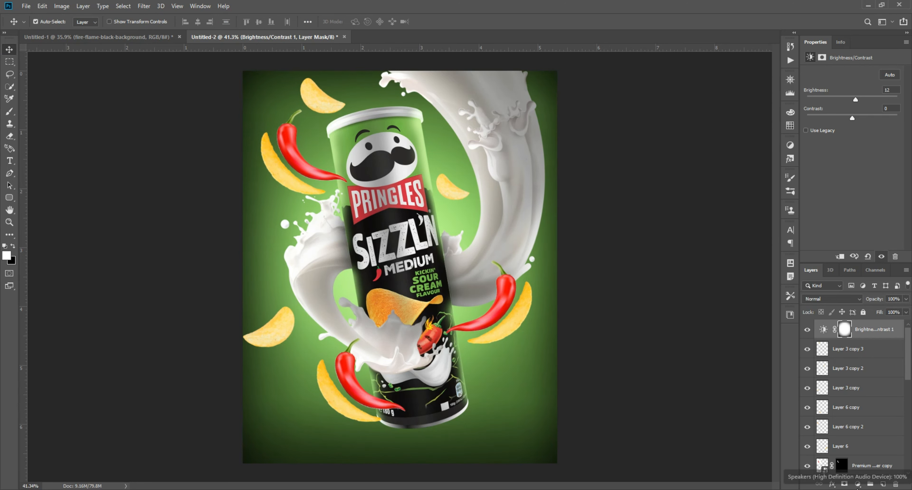
Add a Hue/Saturation adjustment on top, set the master hue to -2 and fine-tune the master saturation.
{"action": "left_click", "coordinate": [857, 483]}
{"action": "left_click", "coordinate": [853, 387]}
{"action": "mouse_move", "coordinate": [852, 109]}
{"action": "left_mouse_down"}
{"action": "mouse_move", "coordinate": [860, 109]}
{"action": "mouse_move", "coordinate": [851, 112]}
{"action": "left_mouse_up"}
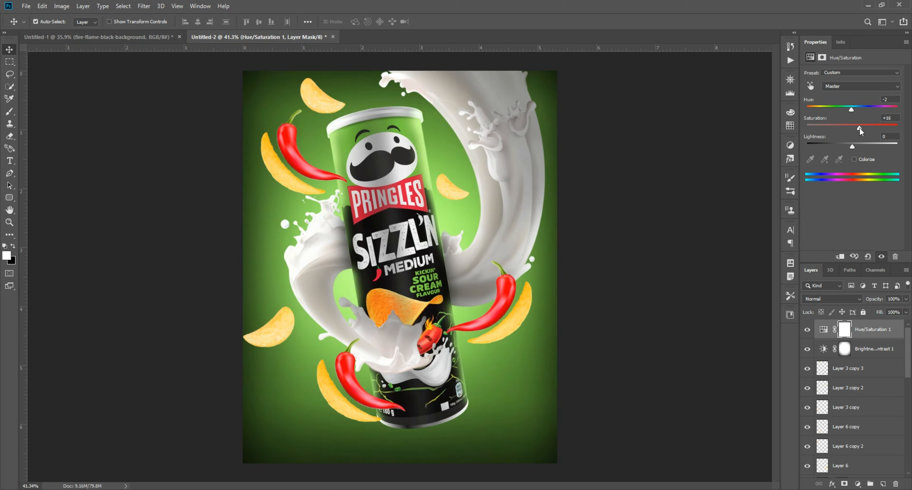
Shift the reds toward orange and set the yellows' hue to -12 in the Hue/Saturation adjustment.
{"action": "left_click", "coordinate": [849, 86]}
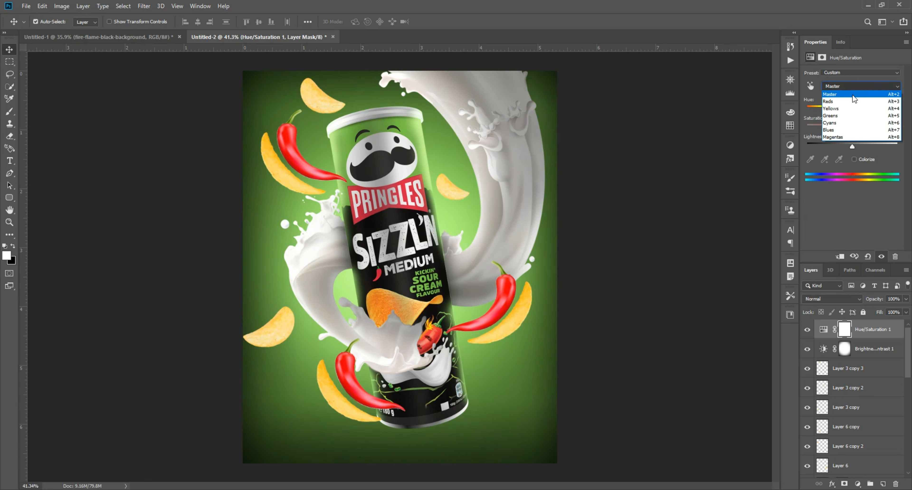
{"action": "left_click", "coordinate": [842, 96]}
{"action": "mouse_move", "coordinate": [852, 110]}
{"action": "left_mouse_down"}
{"action": "mouse_move", "coordinate": [858, 118]}
{"action": "mouse_move", "coordinate": [835, 131]}
{"action": "mouse_move", "coordinate": [858, 129]}
{"action": "mouse_move", "coordinate": [846, 131]}
{"action": "mouse_move", "coordinate": [846, 109]}
{"action": "left_mouse_up"}
{"action": "left_click", "coordinate": [860, 86]}
{"action": "left_click", "coordinate": [843, 102]}
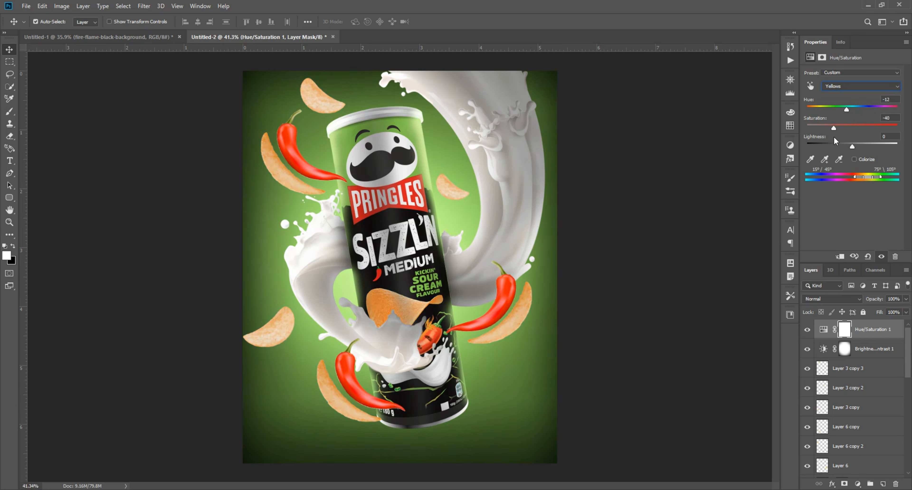
Fine-tune the hue and saturation of the greens in the Hue/Saturation adjustment.
{"action": "left_click", "coordinate": [853, 86]}
{"action": "left_click", "coordinate": [852, 110]}
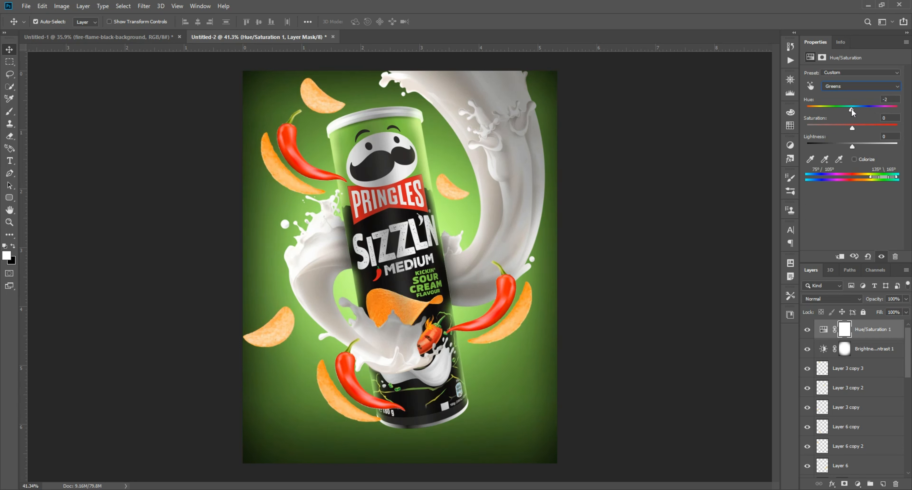
{"action": "left_click_drag", "start_coordinate": [851, 109], "coordinate": [846, 132]}
Add a Color Balance adjustment above all layers and fine-tune the midtones, shifting them slightly toward red.
{"action": "left_click", "coordinate": [857, 484]}
{"action": "left_click", "coordinate": [849, 397]}
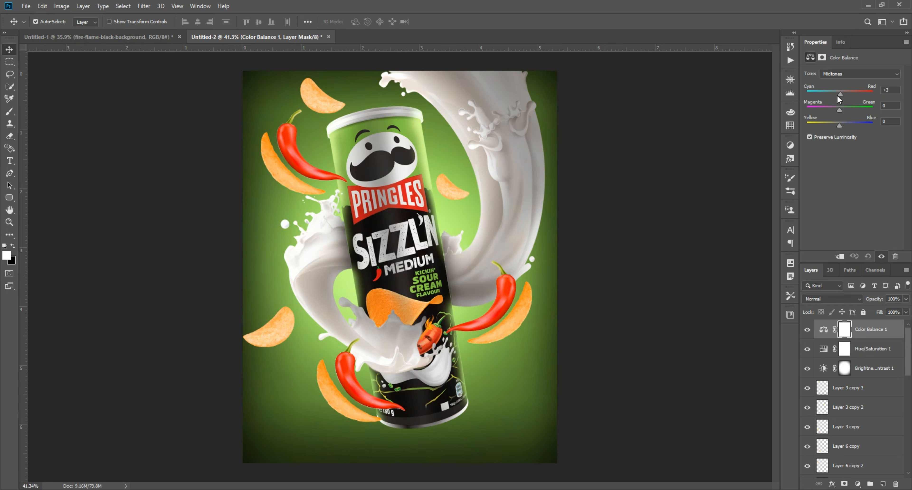
{"action": "left_click_drag", "start_coordinate": [838, 97], "coordinate": [846, 110]}
Set the Color Balance shadows to red +7 and slightly toward magenta, undo the last slider change, and switch to the highlights.
{"action": "left_click", "coordinate": [853, 74]}
{"action": "left_click", "coordinate": [843, 82]}
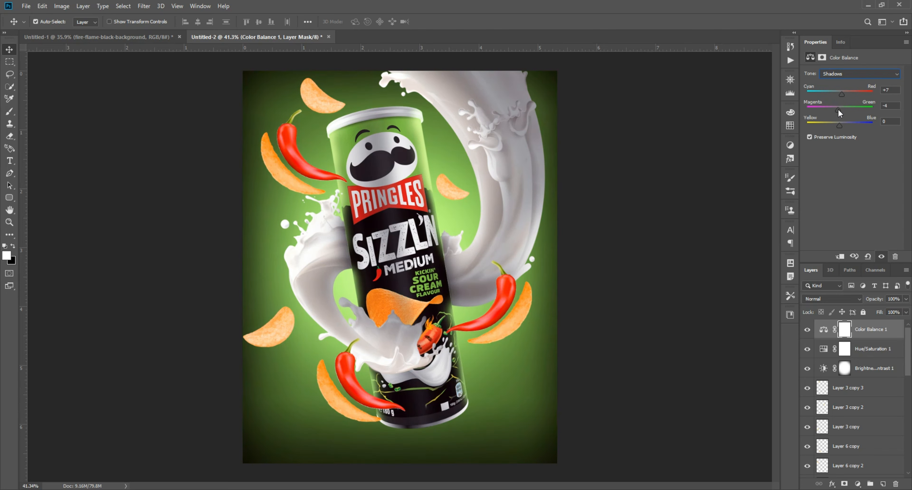
{"action": "mouse_move", "coordinate": [839, 112]}
{"action": "left_mouse_down"}
{"action": "mouse_move", "coordinate": [845, 124]}
{"action": "mouse_move", "coordinate": [835, 126]}
{"action": "left_mouse_up"}
{"action": "key", "text": "ctrl+z"}
{"action": "left_click", "coordinate": [853, 73]}
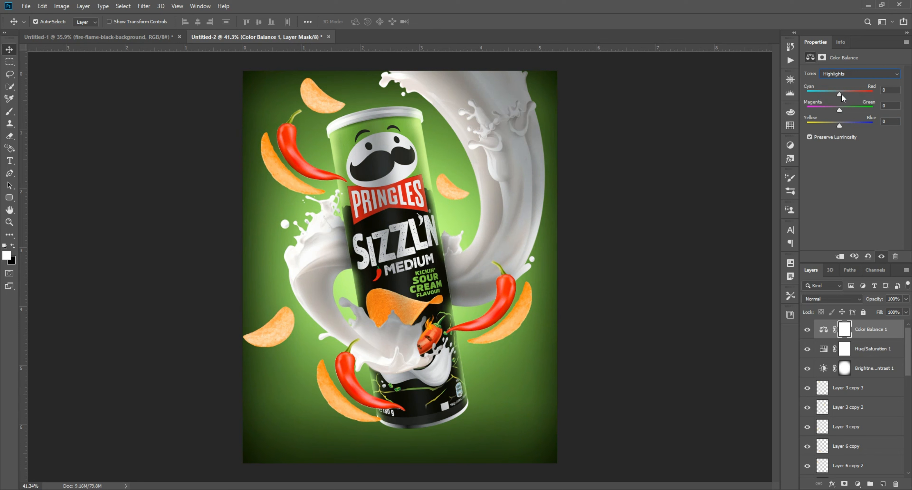